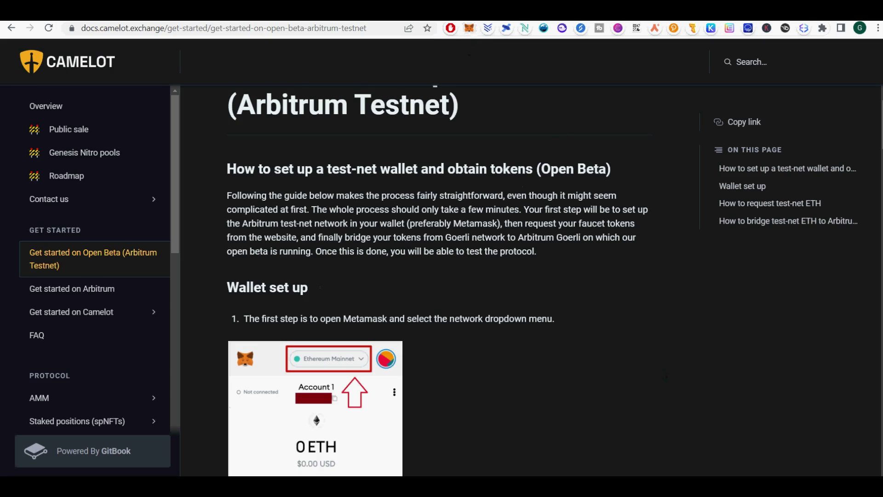
# Step: Start adding a custom network from MetaMask's network list
pyautogui.scroll(2, 460, 276)
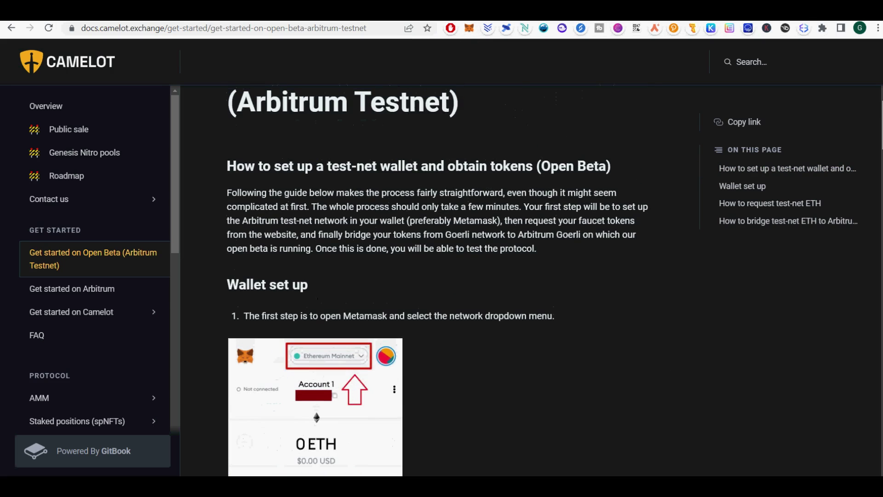
pyautogui.click(470, 29)
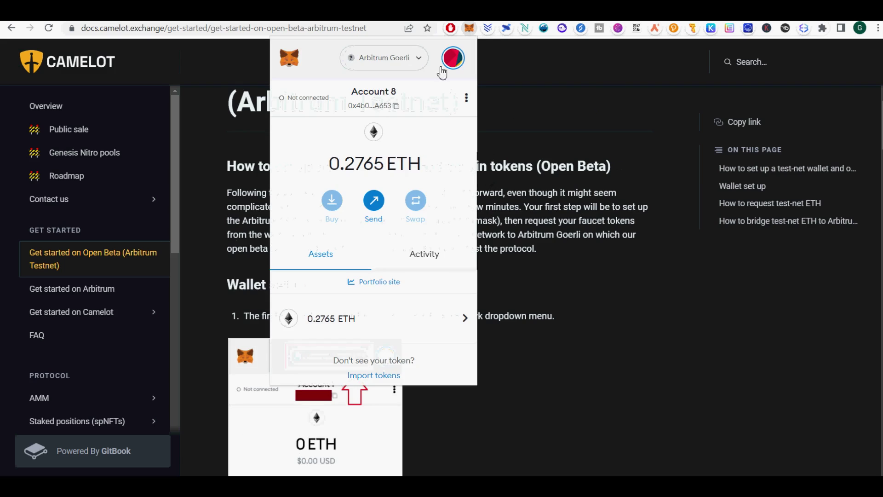
pyautogui.click(424, 69)
pyautogui.click(420, 313)
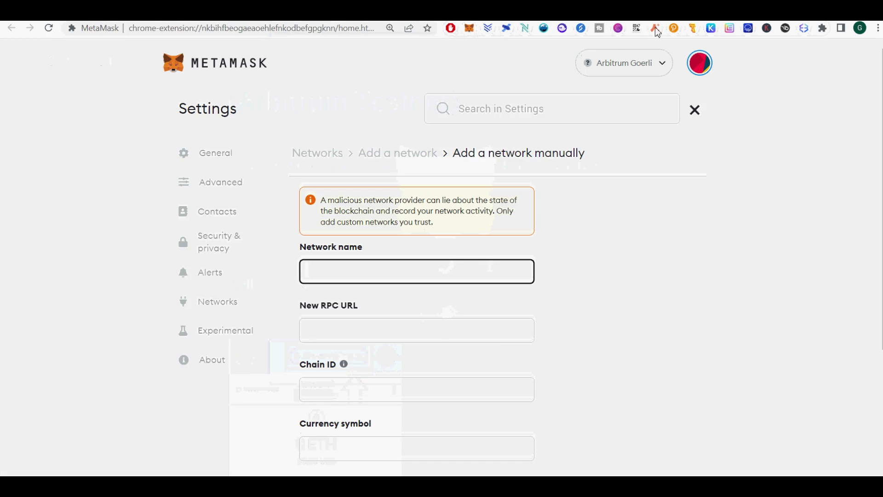
# Step: Copy the network name Arbitrum Goerli from the Camelot guide into the add-network form
pyautogui.click(357, 23)
pyautogui.scroll(-10, 475, 164)
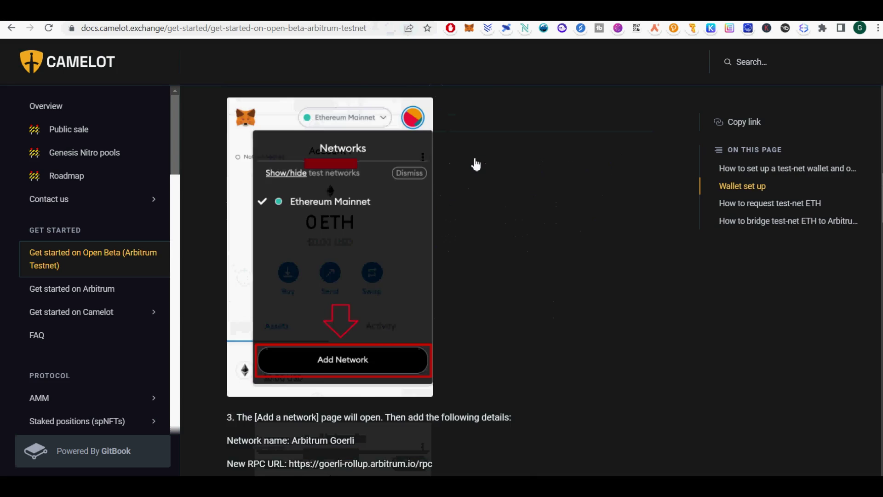
pyautogui.moveTo(292, 150); pyautogui.dragTo(363, 155)
pyautogui.hotkey('ctrl', 'c')
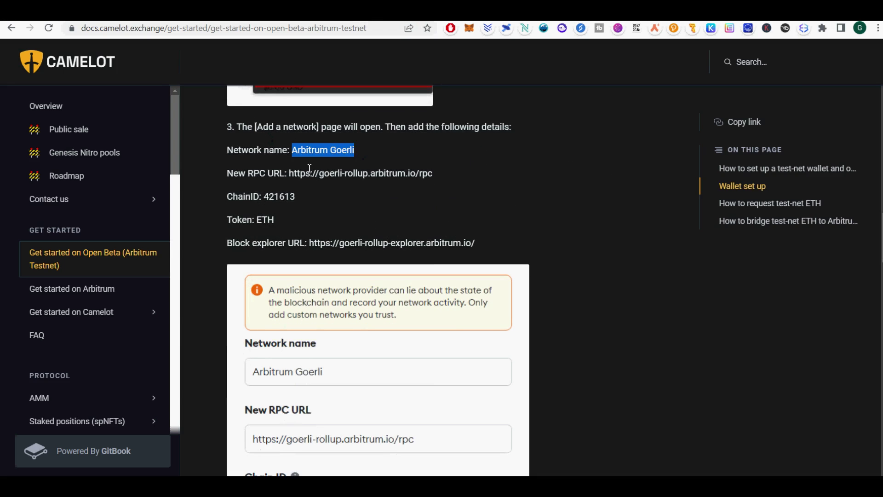
pyautogui.click(725, 19)
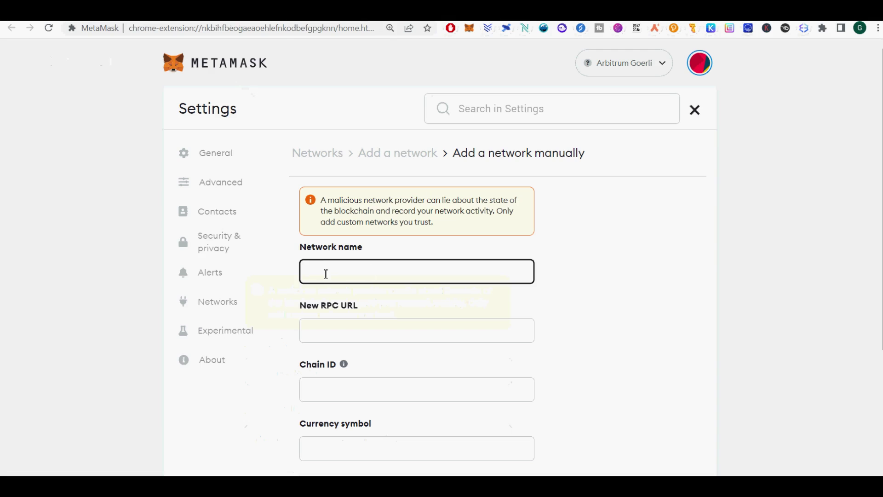
pyautogui.hotkey('ctrl', 'v')
# Step: Copy the Arbitrum Goerli RPC URL from the guide into the New RPC URL field
pyautogui.click(357, 20)
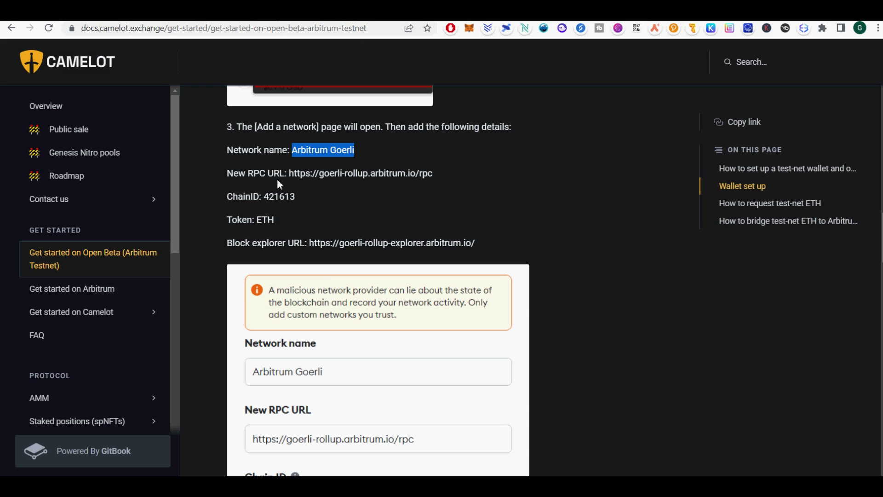
pyautogui.moveTo(289, 174); pyautogui.dragTo(433, 175)
pyautogui.hotkey('ctrl', 'c')
pyautogui.click(725, 19)
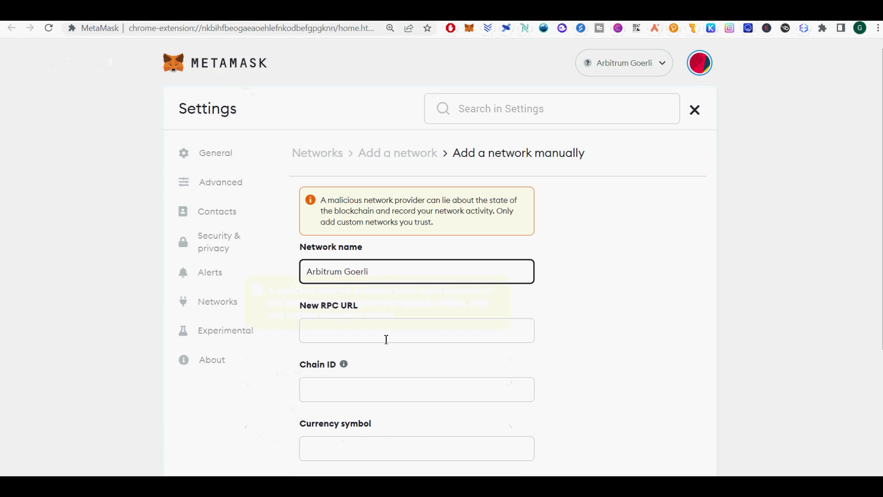
pyautogui.click(383, 334)
pyautogui.hotkey('ctrl', 'v')
# Step: Enter chain ID 421613 from the guide into the Chain ID field
pyautogui.click(357, 19)
pyautogui.doubleClick(271, 197)
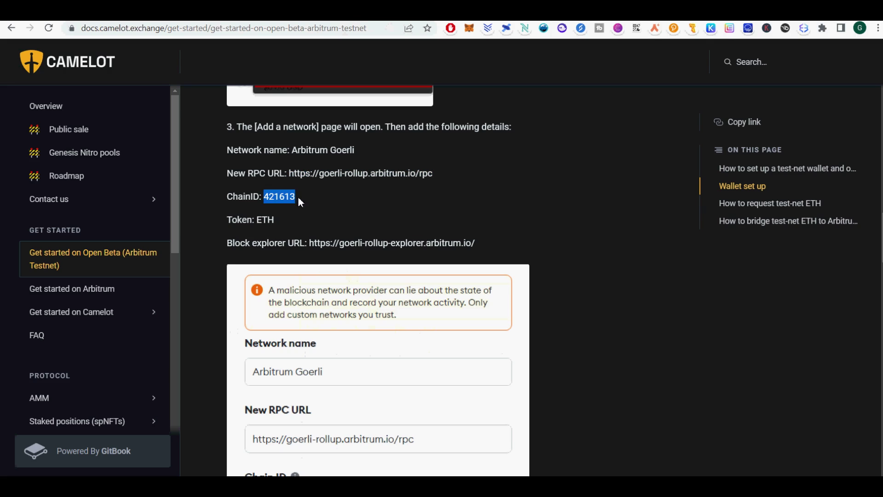
pyautogui.hotkey('ctrl', 'c')
pyautogui.click(726, 20)
pyautogui.press('Tab')
pyautogui.hotkey('ctrl', 'v')
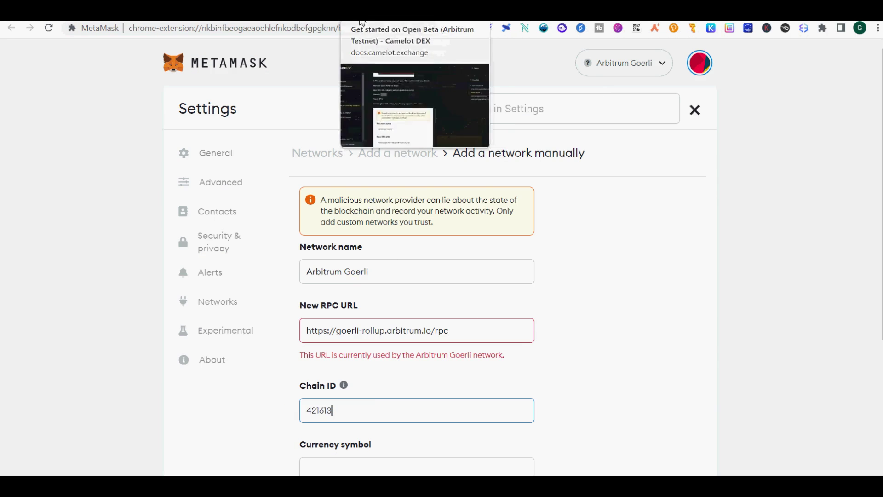
# Step: Fill in ETH as the currency symbol, copied from the guide
pyautogui.click(357, 19)
pyautogui.click(265, 222)
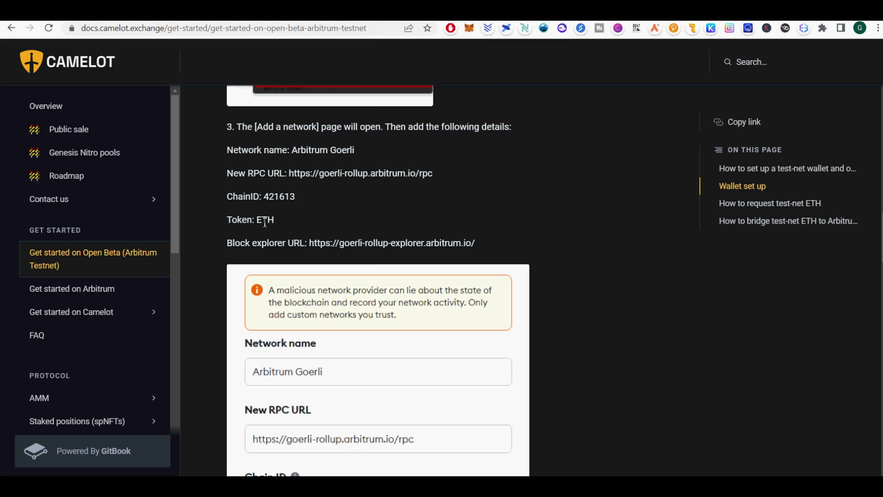
pyautogui.hotkey('ctrl', 'c')
pyautogui.click(725, 20)
pyautogui.press('Tab')
pyautogui.hotkey('ctrl', 'v')
pyautogui.scroll(-4, 577, 428)
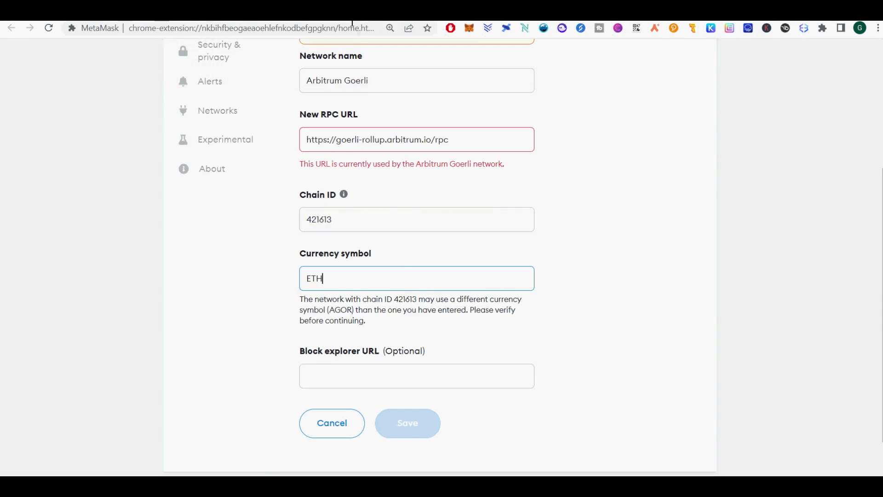
# Step: Paste the Arbitrum Goerli block explorer URL from the guide into the form
pyautogui.click(358, 19)
pyautogui.moveTo(309, 243); pyautogui.dragTo(491, 247)
pyautogui.hotkey('ctrl', 'c')
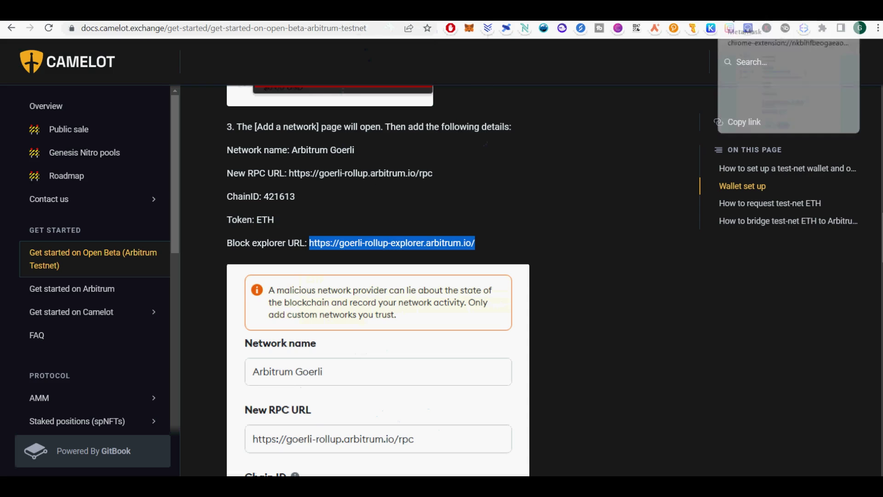
pyautogui.click(725, 20)
pyautogui.press('Tab')
pyautogui.hotkey('ctrl', 'v')
# Step: Check the selected network in the MetaMask popup, then return to the setup guide
pyautogui.scroll(4, 546, 416)
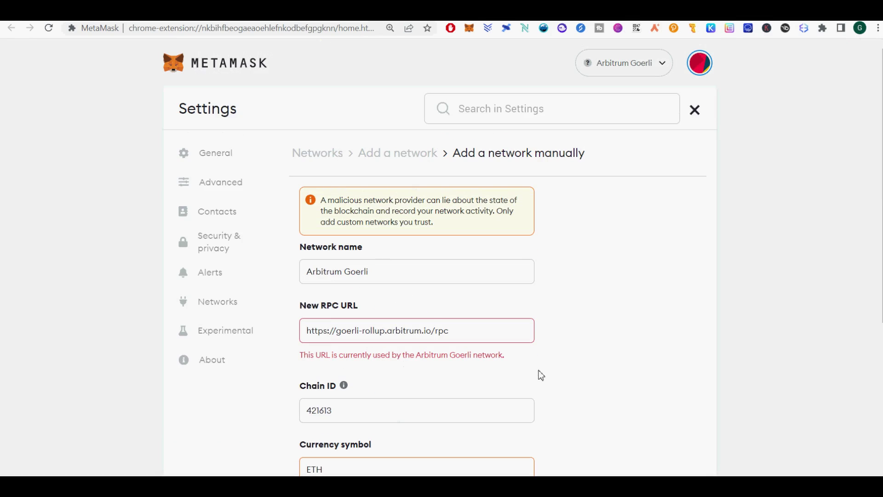
pyautogui.scroll(-5, 461, 368)
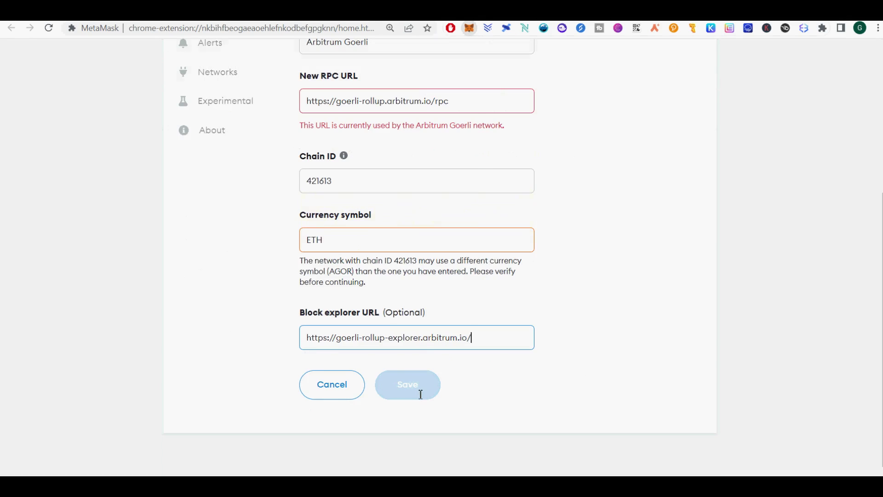
pyautogui.hotkey('alt', 'shift', 'm')
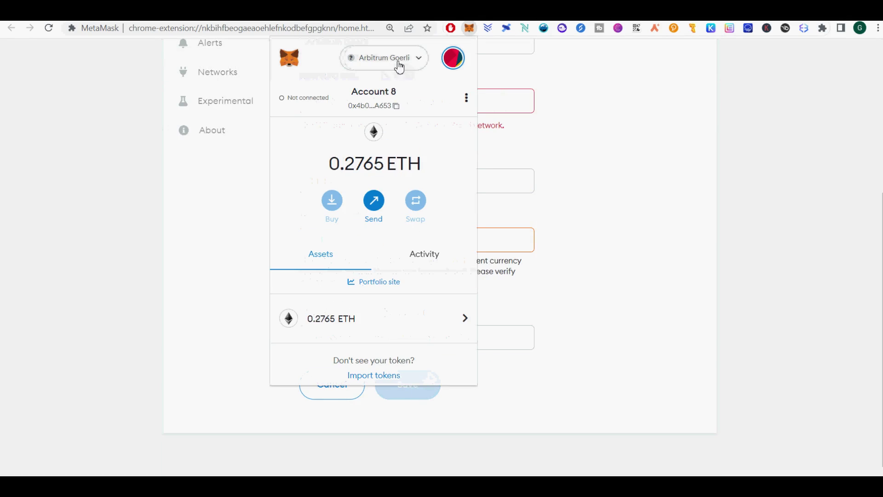
pyautogui.click(670, 339)
pyautogui.scroll(5, 671, 350)
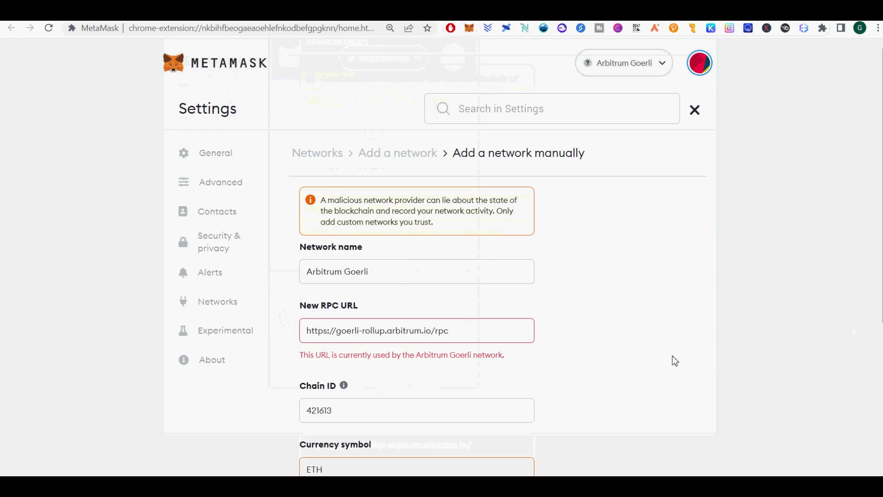
pyautogui.hotkey('ctrl', 'Tab')
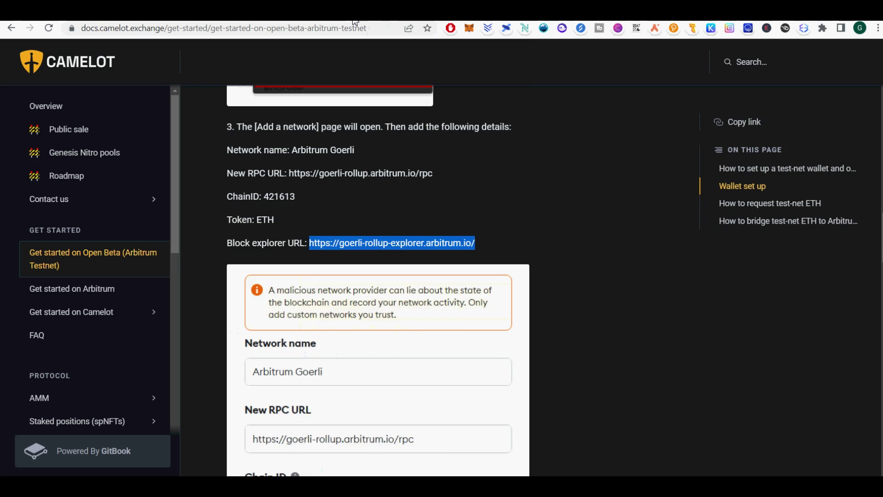
pyautogui.scroll(-10, 589, 233)
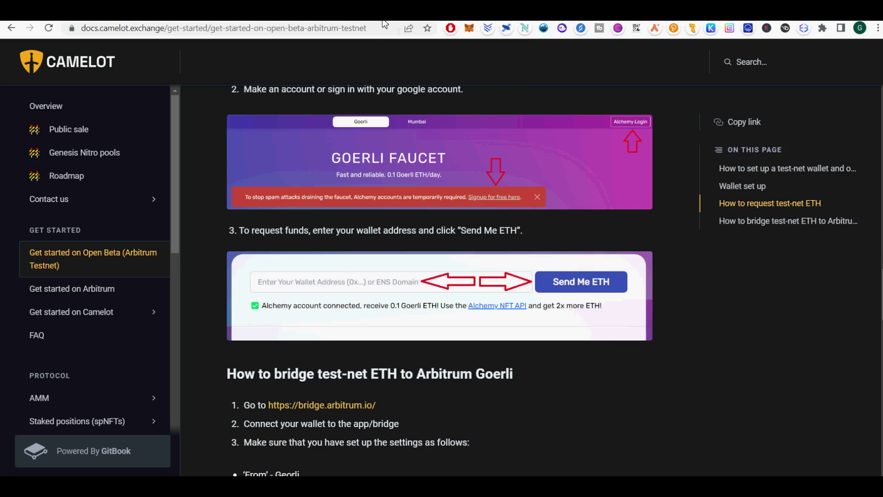
# Step: Paste the MetaMask account address into the Goerli faucet's address field
pyautogui.click(338, 21)
pyautogui.click(457, 207)
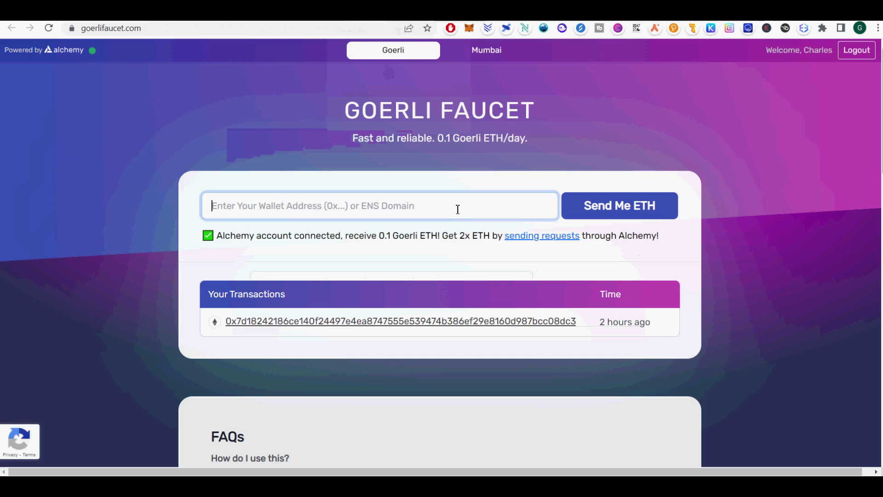
pyautogui.click(469, 28)
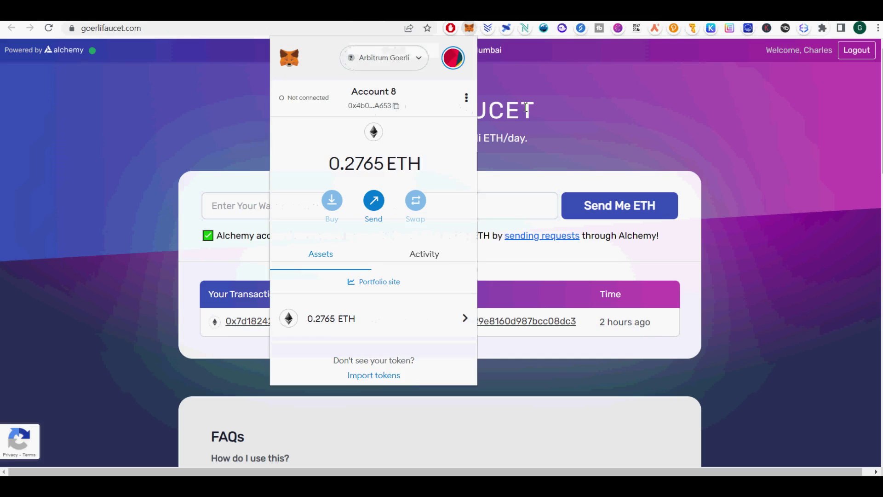
pyautogui.click(398, 101)
pyautogui.click(455, 213)
pyautogui.hotkey('ctrl', 'v')
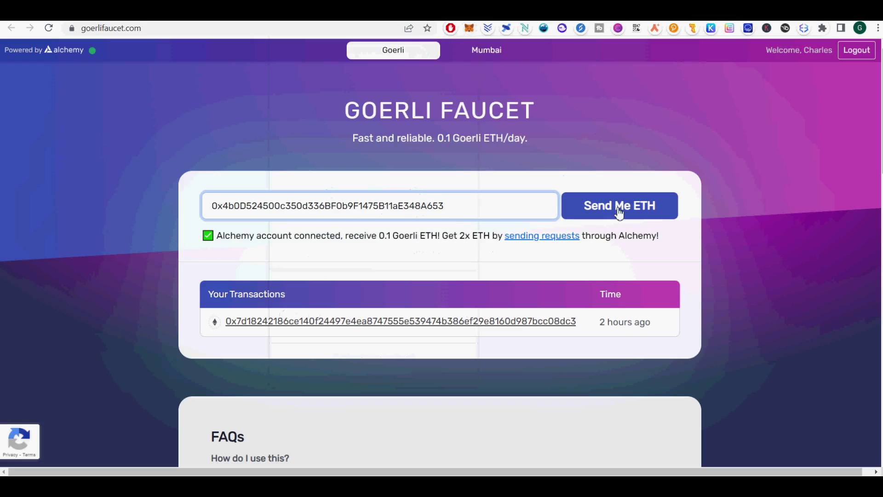
# Step: Request Goerli ETH, which the faucet refuses under its 0.1 ETH per 24 hours limit
pyautogui.click(622, 209)
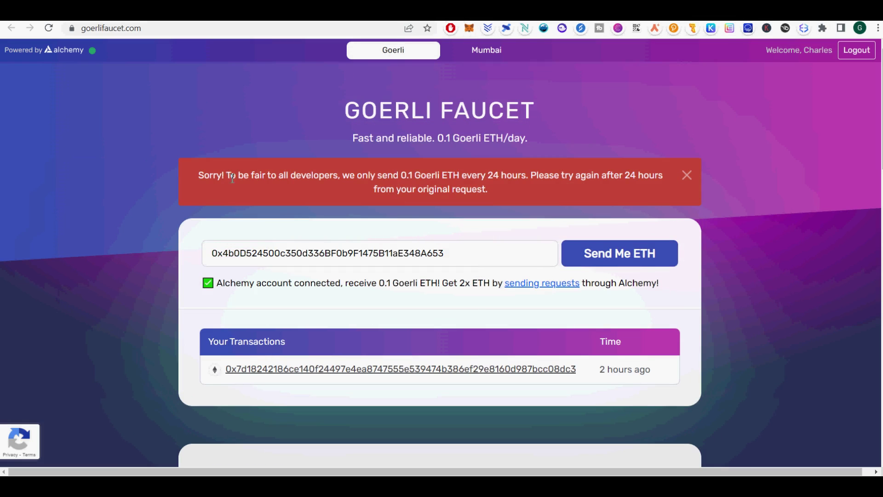
pyautogui.scroll(-6, 718, 254)
pyautogui.scroll(6, 718, 257)
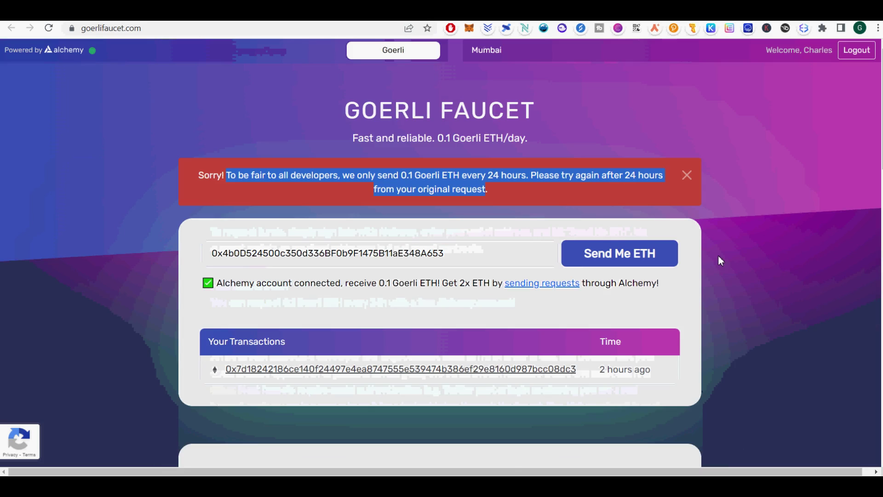
pyautogui.click(460, 9)
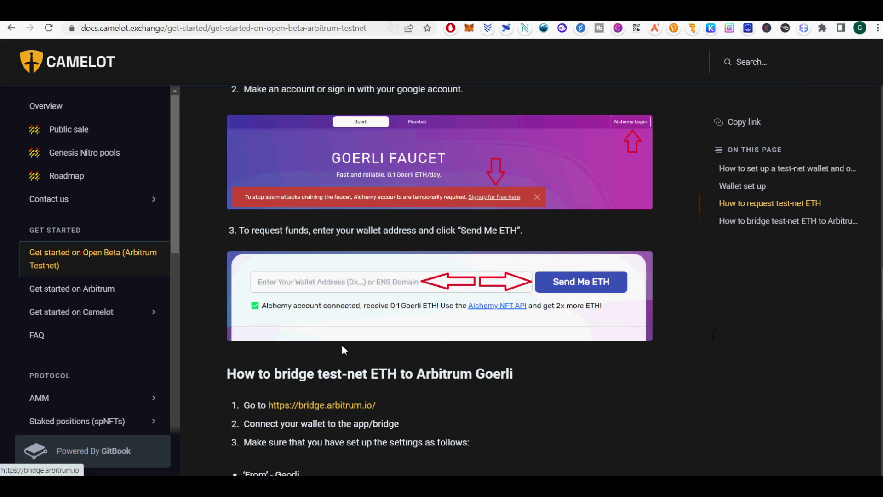
pyautogui.scroll(-3, 842, 290)
# Step: Set the bridge transfer to 0.199 ETH, keeping Arbitrum Goerli as the destination
pyautogui.click(376, 9)
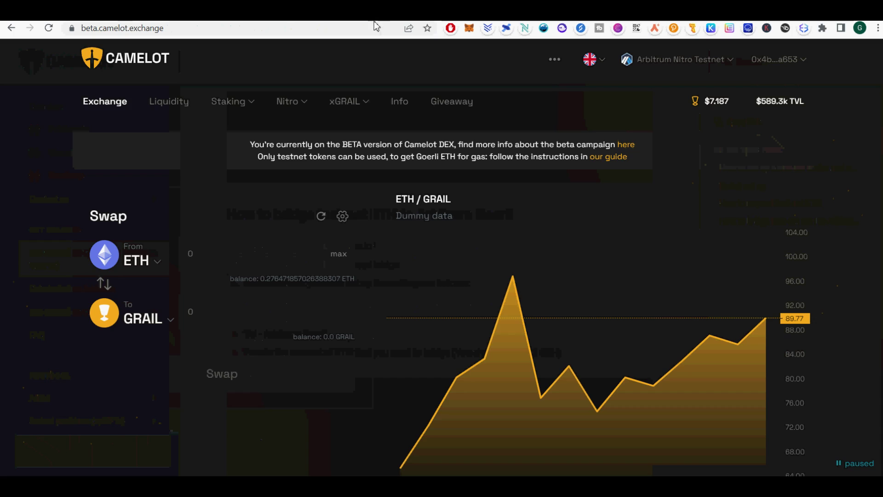
pyautogui.click(391, 9)
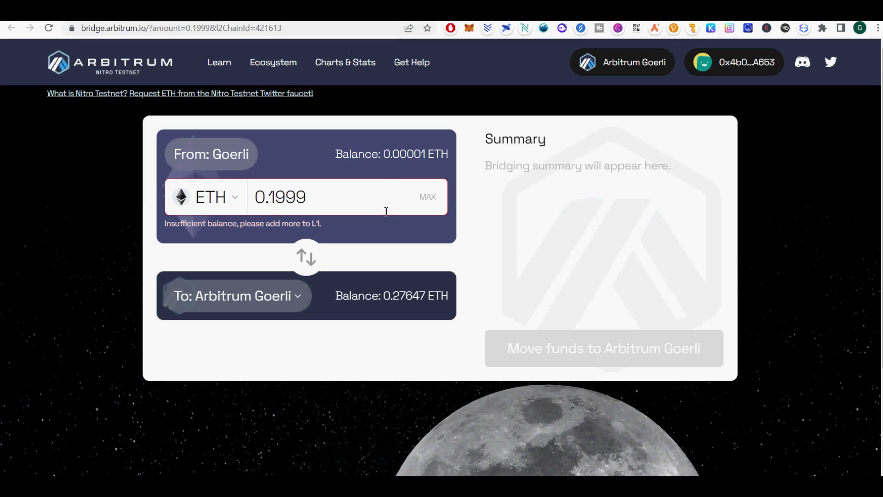
pyautogui.doubleClick(294, 198)
pyautogui.write('0.199')
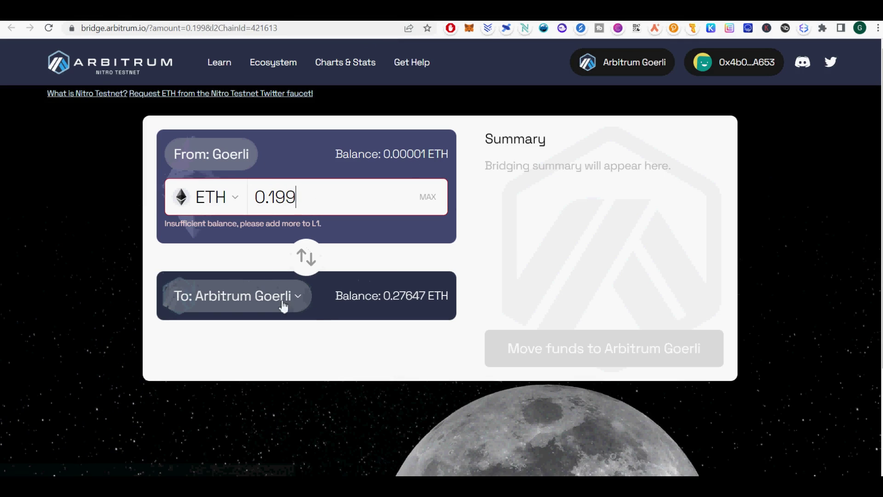
pyautogui.click(298, 305)
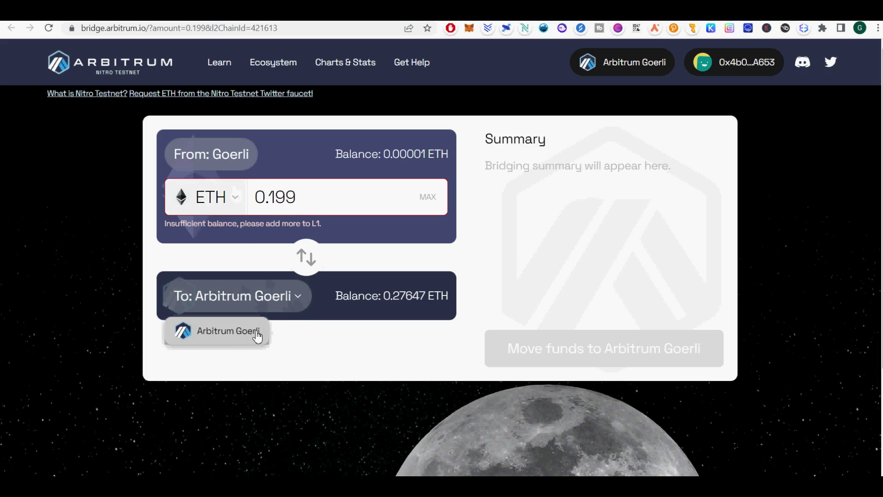
pyautogui.click(493, 278)
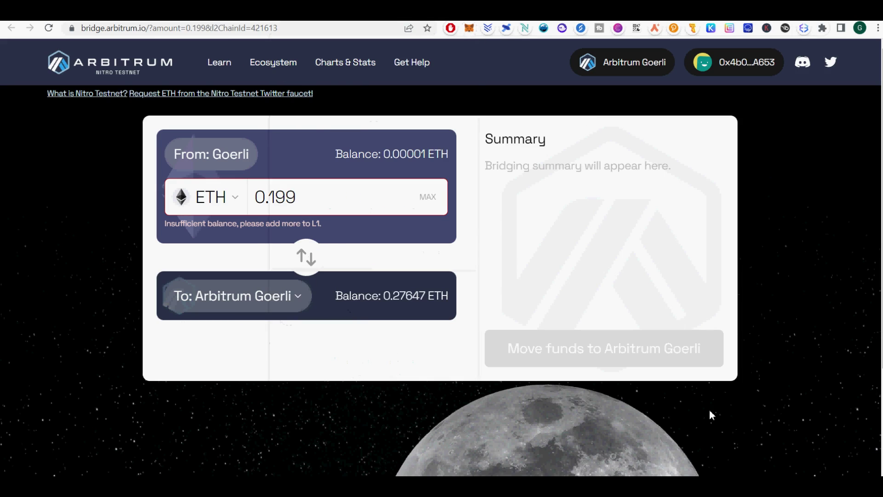
pyautogui.scroll(-3, 709, 409)
pyautogui.scroll(3, 710, 410)
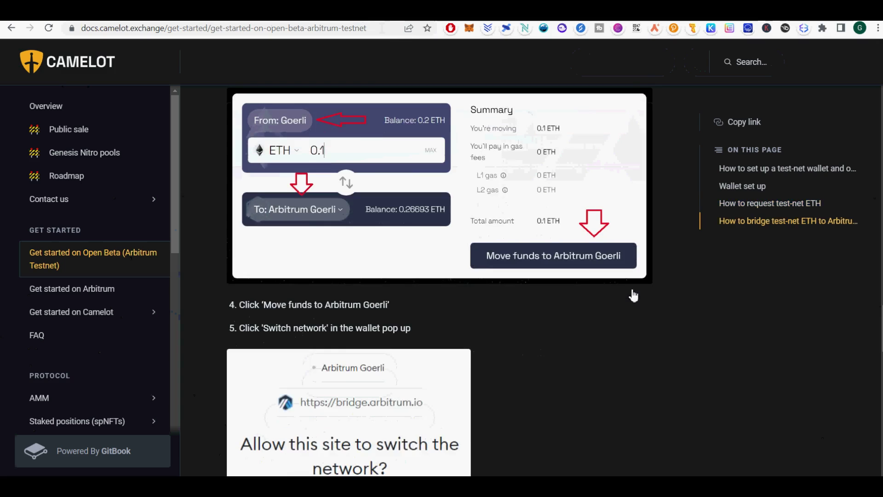
pyautogui.scroll(-10, 631, 293)
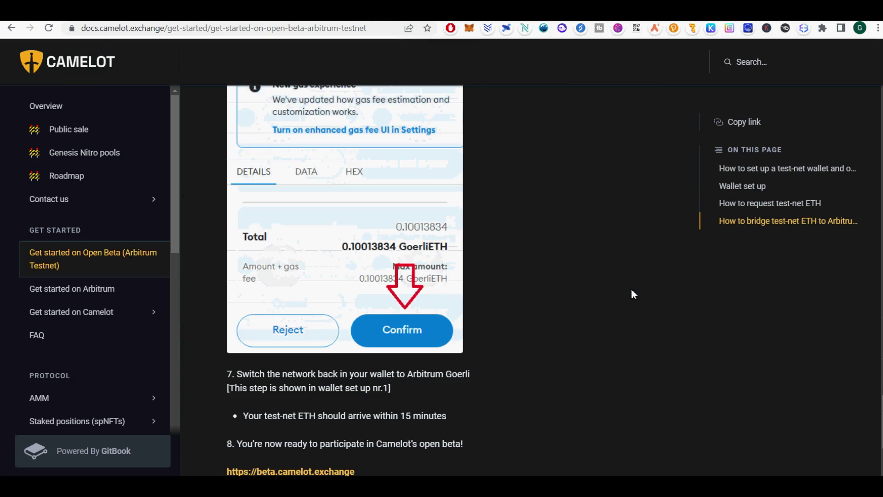
# Step: Pick USDC as the token to sell and enter 200, quoting about 27.7256 GRAIL
pyautogui.scroll(-3, 631, 290)
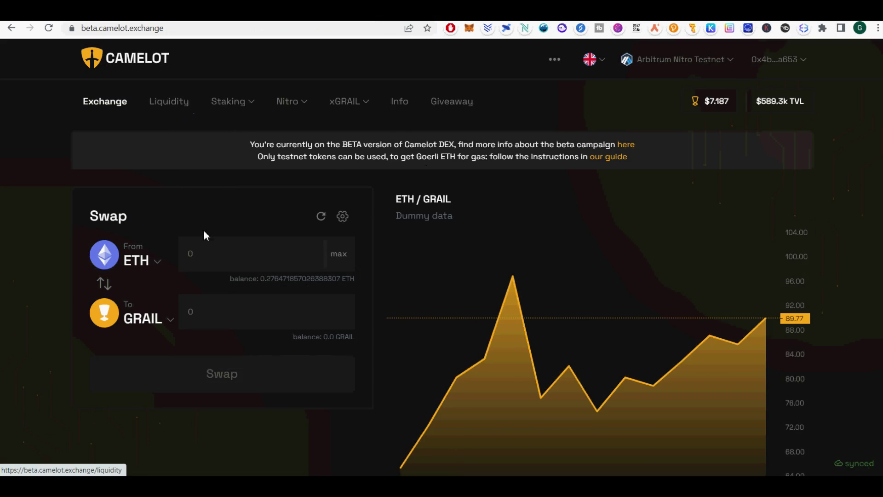
pyautogui.click(157, 267)
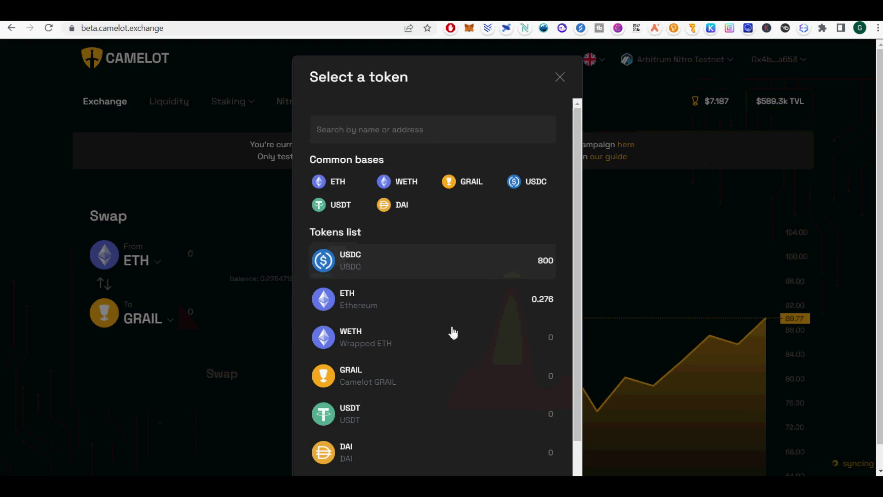
pyautogui.click(350, 271)
pyautogui.click(215, 256)
pyautogui.write('200')
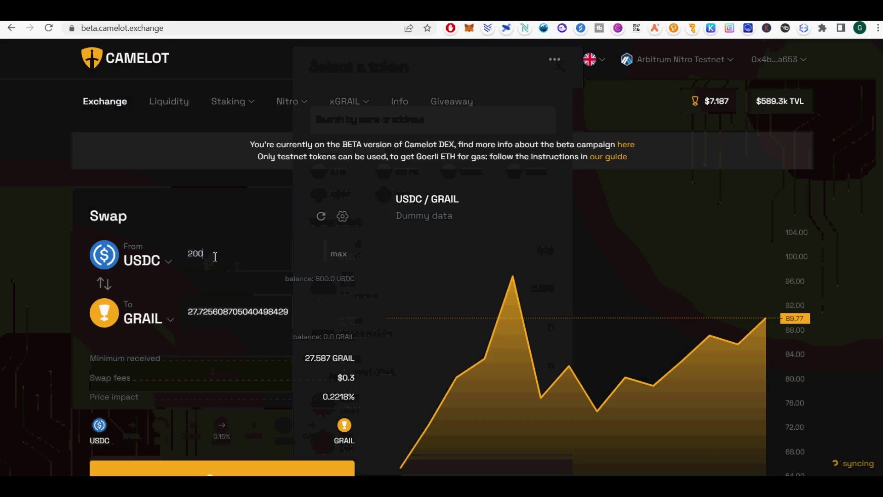
pyautogui.scroll(-5, 273, 421)
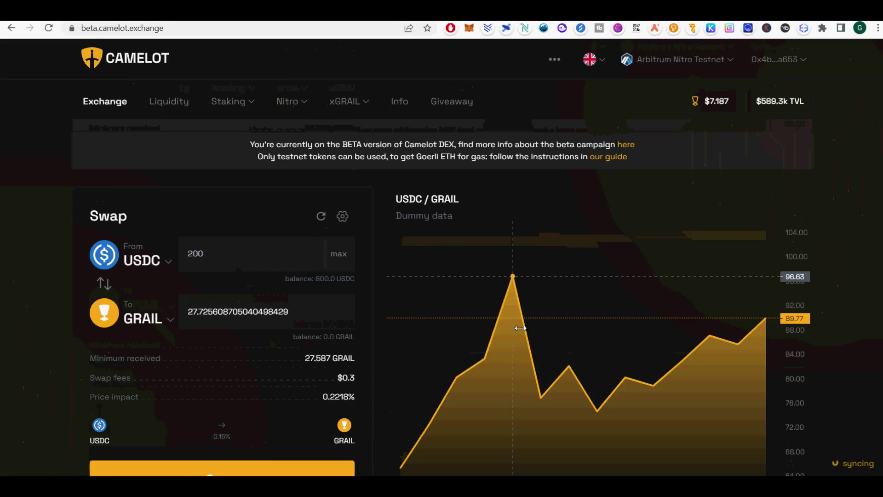
# Step: Start the 200 USDC to GRAIL swap and confirm it in the summary modal
pyautogui.click(256, 256)
pyautogui.click(446, 379)
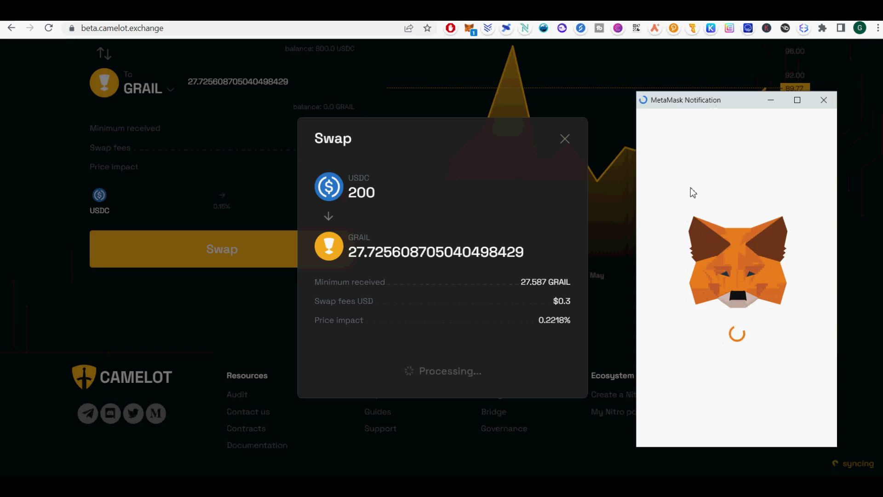
pyautogui.scroll(-2, 818, 283)
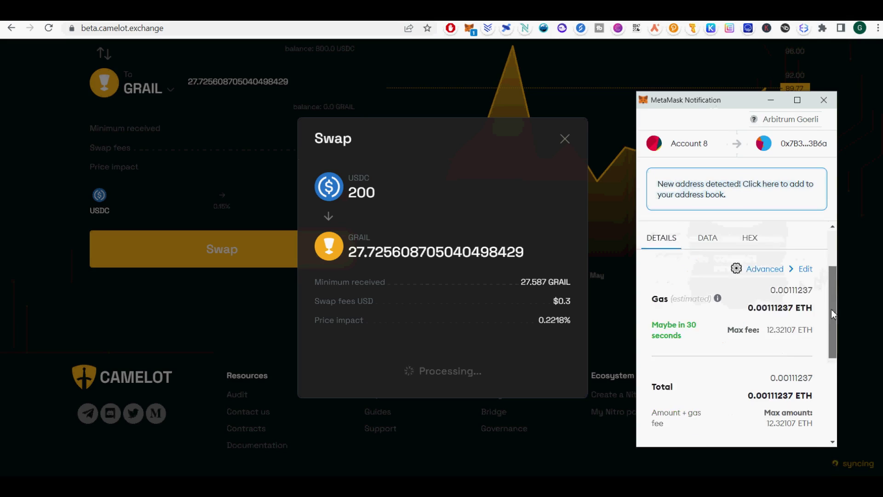
pyautogui.scroll(1, 784, 310)
# Step: Set the gas fee to Low in MetaMask and approve the swap transaction
pyautogui.click(777, 291)
pyautogui.click(769, 211)
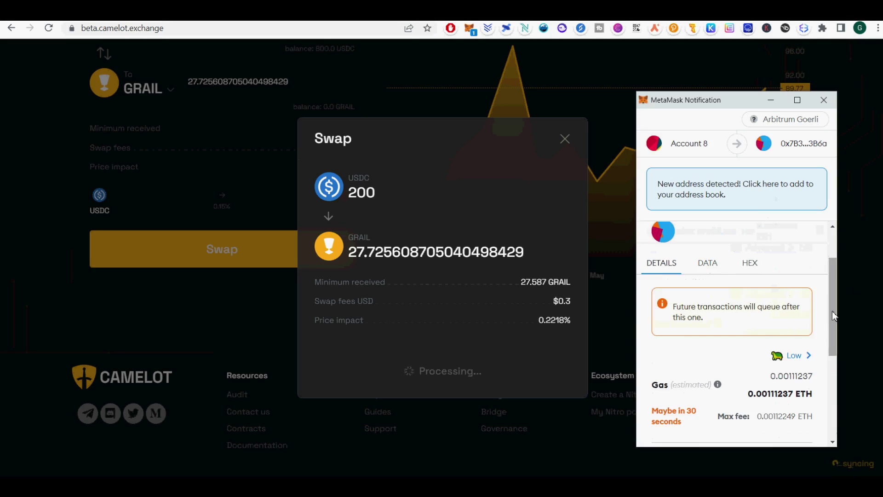
pyautogui.moveTo(832, 311); pyautogui.dragTo(835, 401)
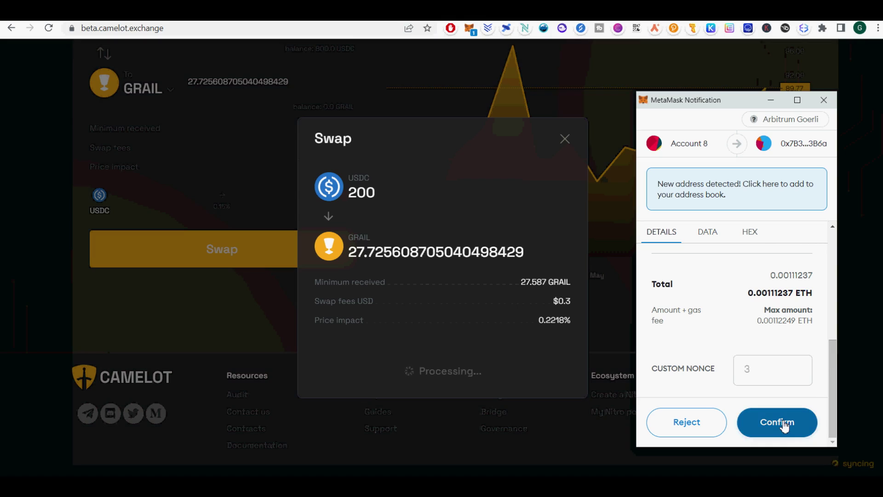
pyautogui.doubleClick(759, 293)
pyautogui.moveTo(830, 376); pyautogui.dragTo(834, 317)
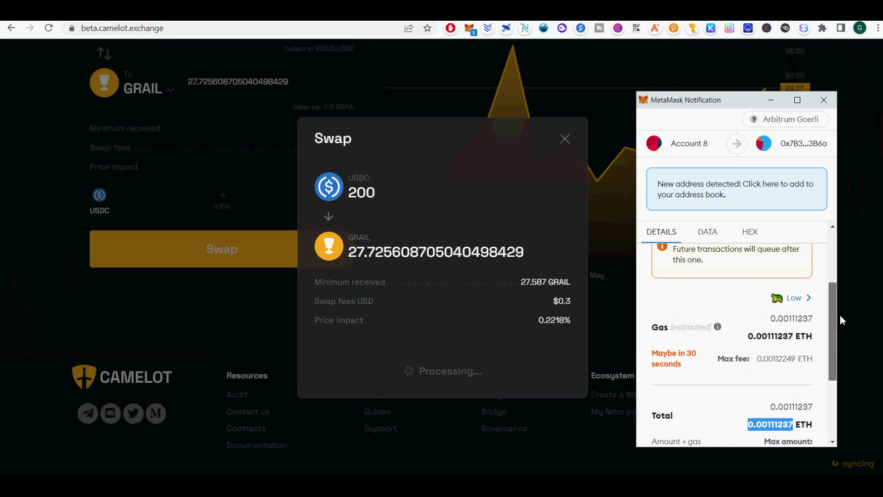
pyautogui.doubleClick(791, 318)
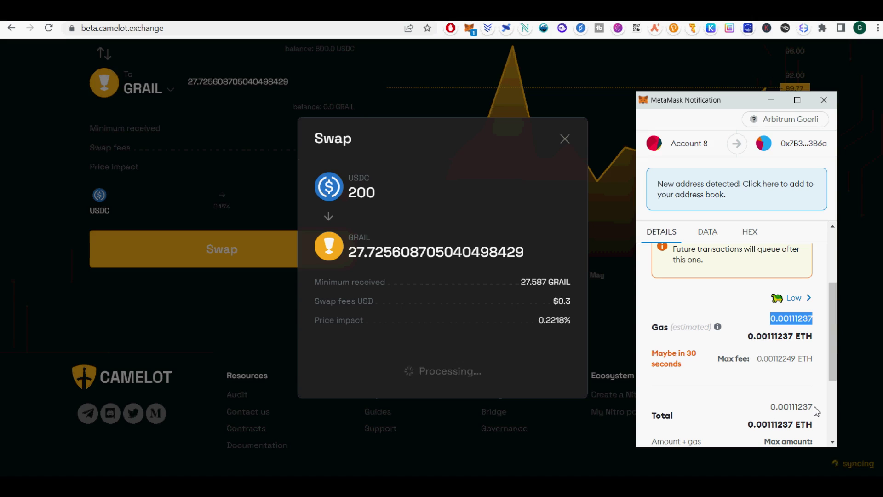
pyautogui.scroll(-3, 814, 406)
pyautogui.click(793, 435)
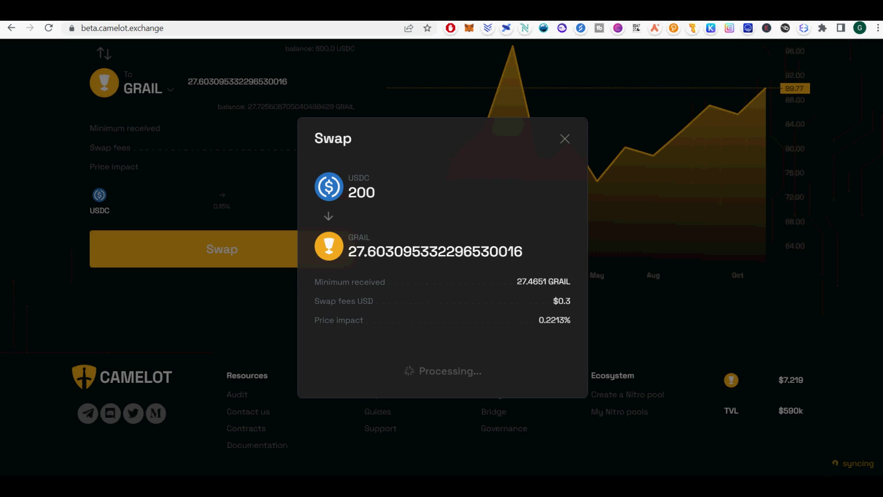
# Step: Retry the USDC-to-GRAIL swap twice and check the wallet's pending activity
pyautogui.scroll(4, 325, 287)
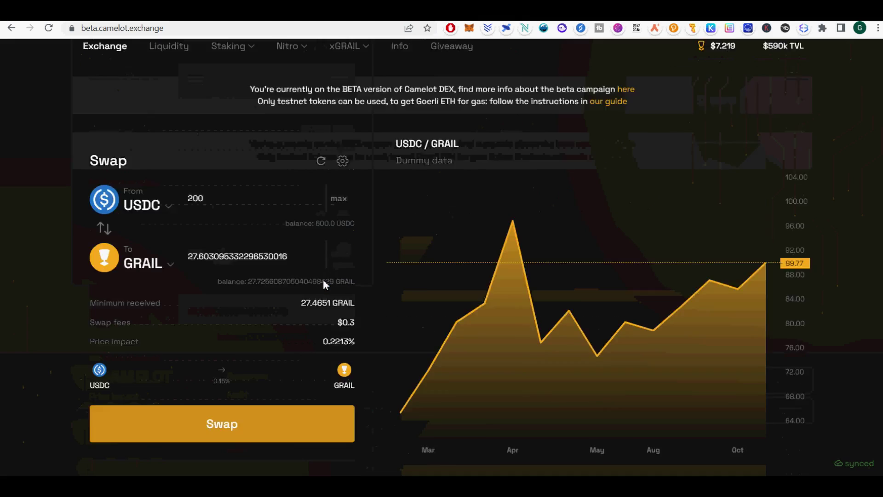
pyautogui.scroll(-4, 324, 282)
pyautogui.click(280, 253)
pyautogui.click(430, 373)
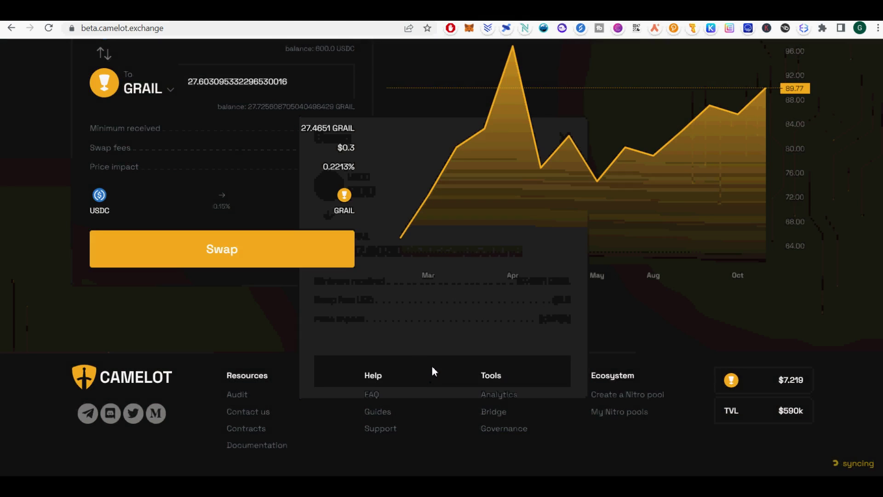
pyautogui.scroll(5, 341, 154)
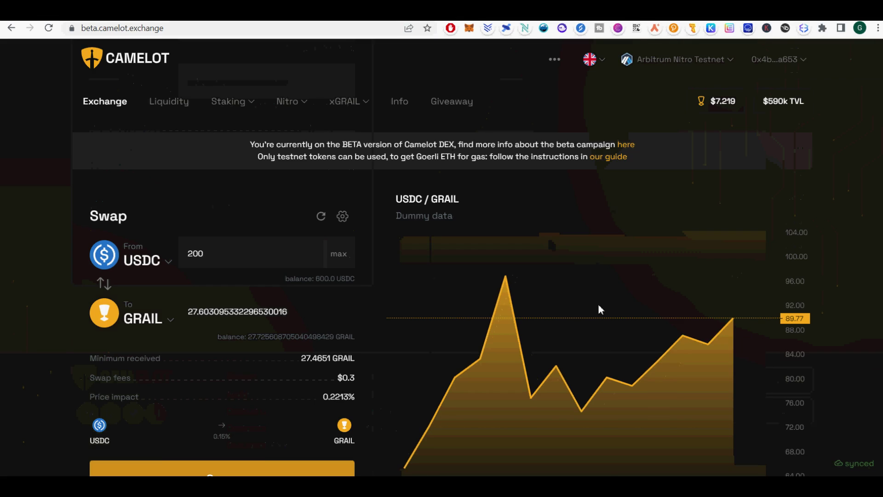
pyautogui.scroll(-5, 782, 349)
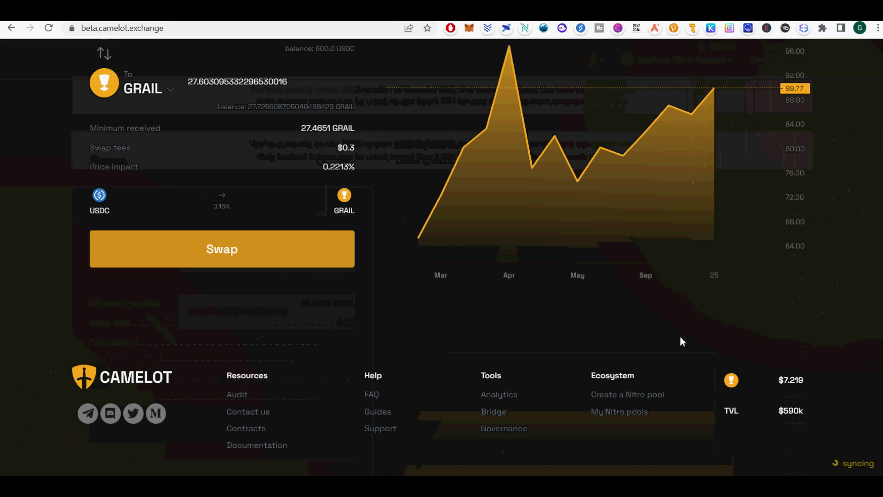
pyautogui.click(274, 249)
pyautogui.click(445, 374)
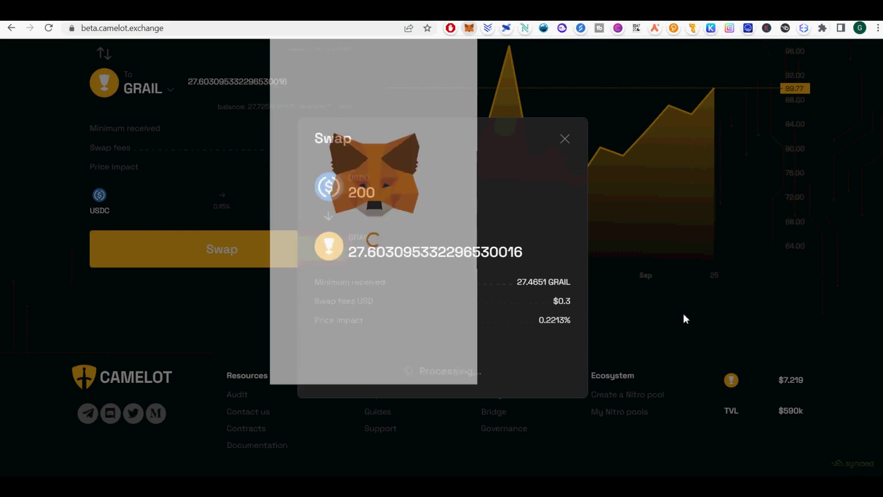
pyautogui.click(578, 294)
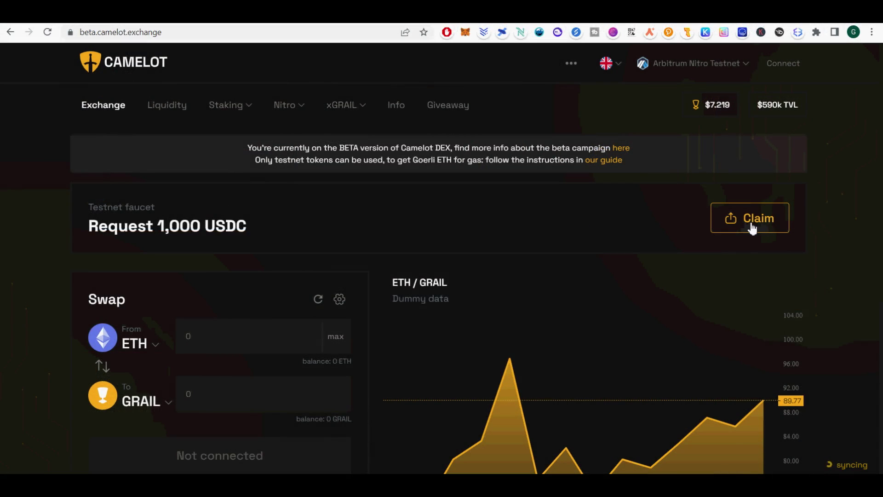
# Step: Reconnect MetaMask to Camelot and choose GRAIL as the token to sell, swapping toward ETH
pyautogui.click(783, 65)
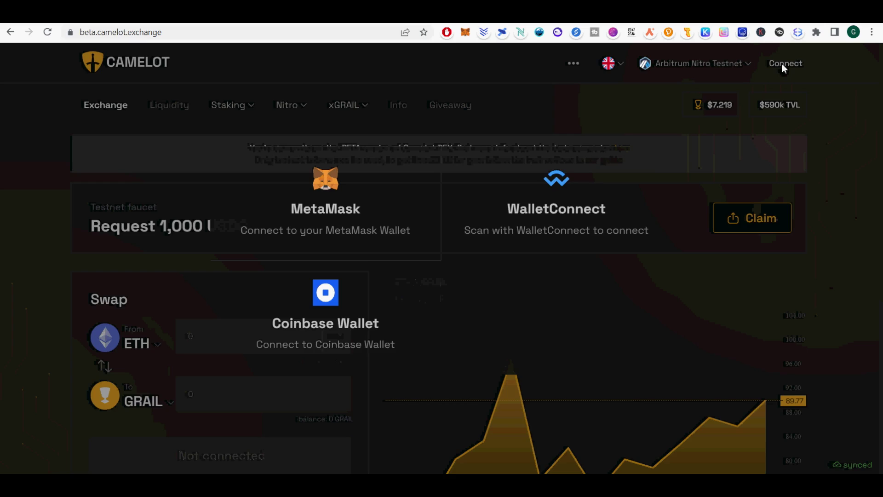
pyautogui.click(331, 213)
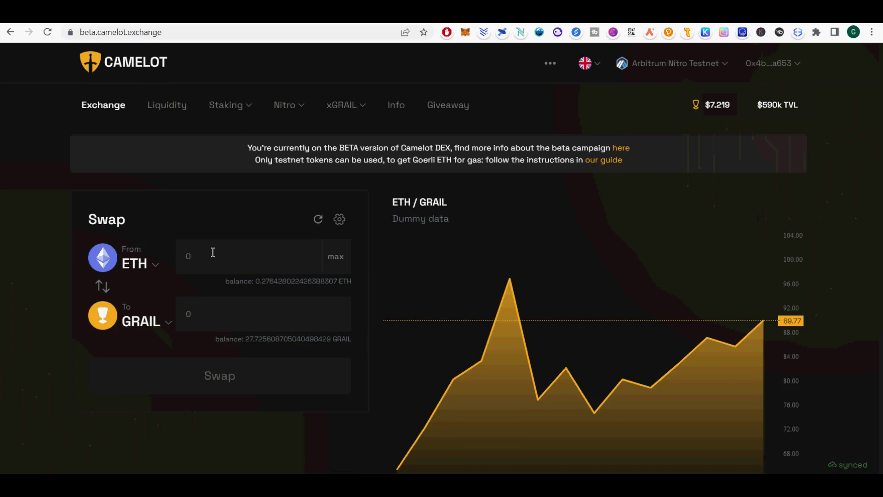
pyautogui.click(156, 266)
pyautogui.click(347, 305)
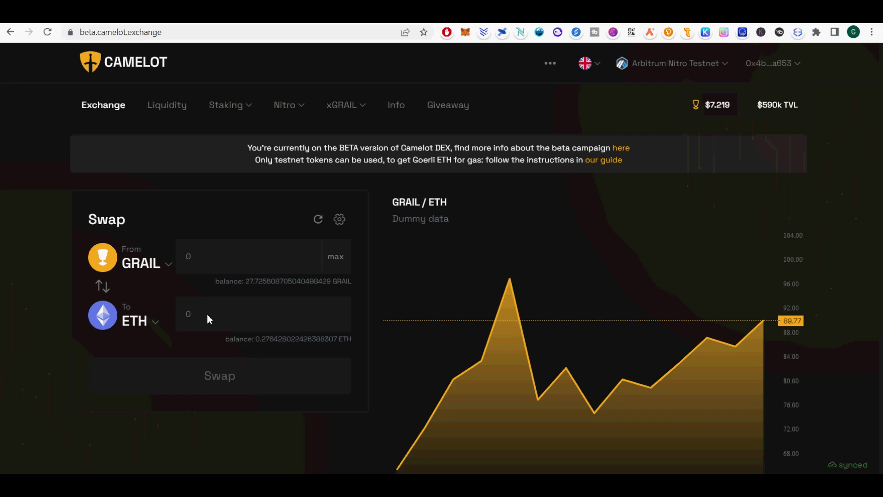
pyautogui.click(168, 266)
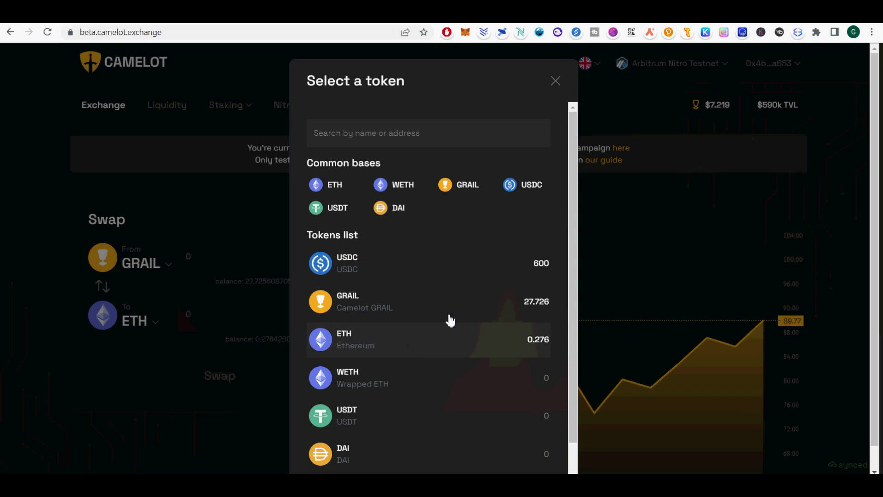
pyautogui.click(687, 244)
# Step: Attempt a new GRAIL-ETH farm position, cancel at zero LP balance, and go to Liquidity
pyautogui.moveTo(226, 106)
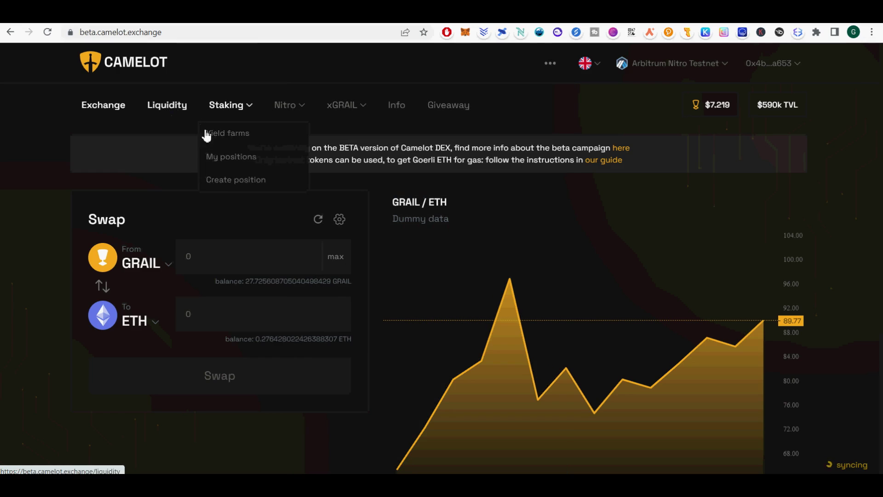
pyautogui.click(216, 135)
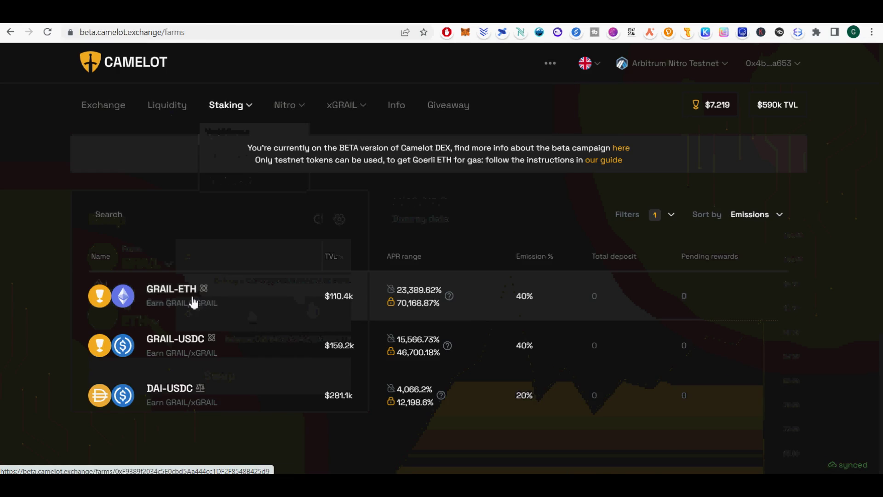
pyautogui.click(192, 301)
pyautogui.scroll(-6, 214, 299)
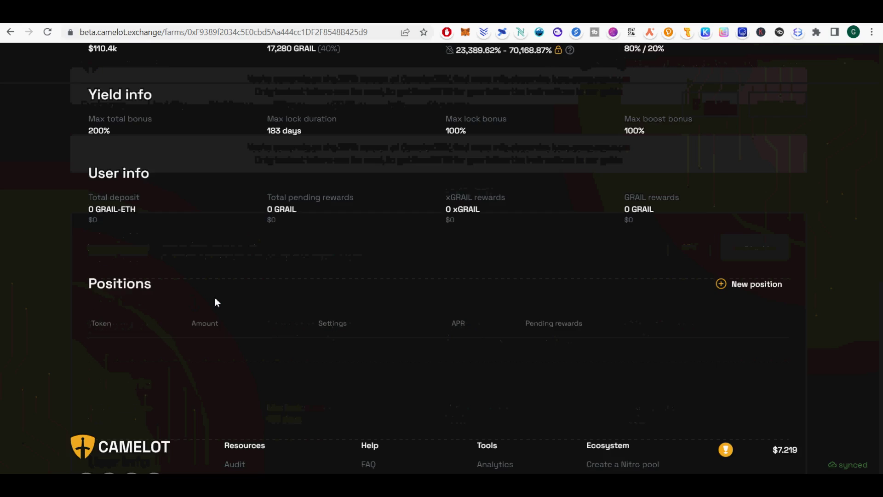
pyautogui.click(740, 287)
pyautogui.click(550, 236)
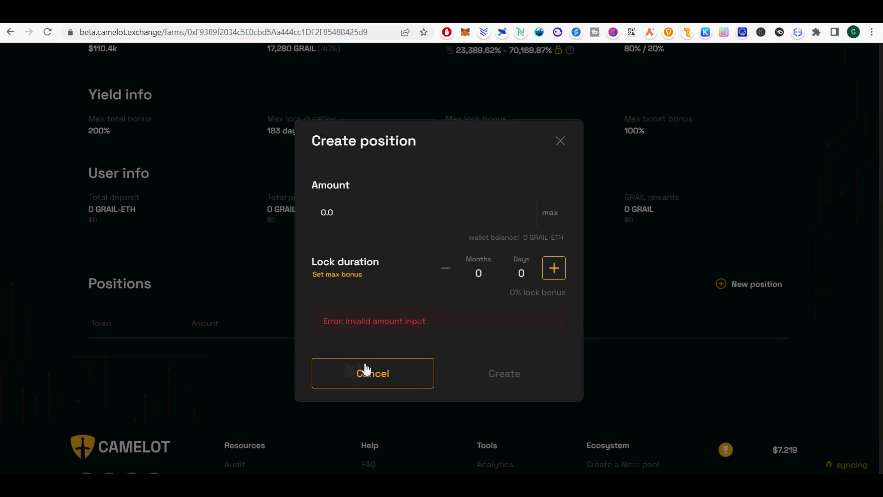
pyautogui.click(364, 370)
pyautogui.click(167, 105)
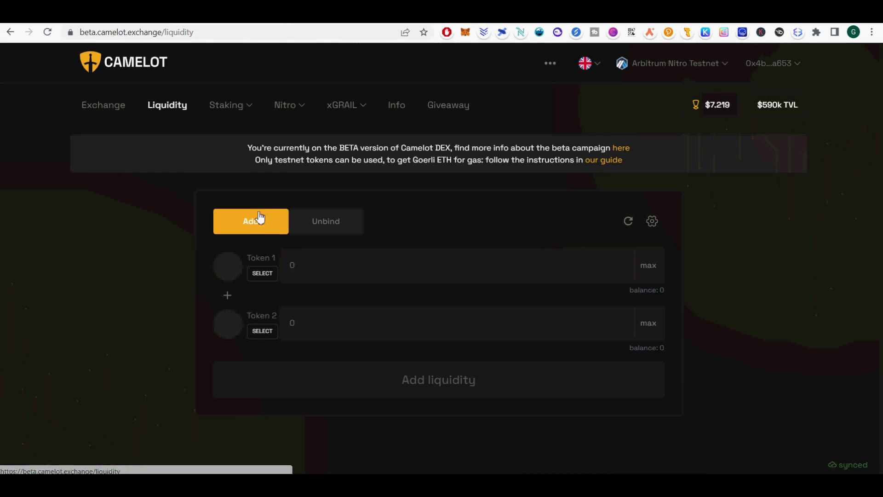
# Step: Pair GRAIL with ETH using the max 27.7256 GRAIL against about 0.0769 ETH
pyautogui.click(262, 273)
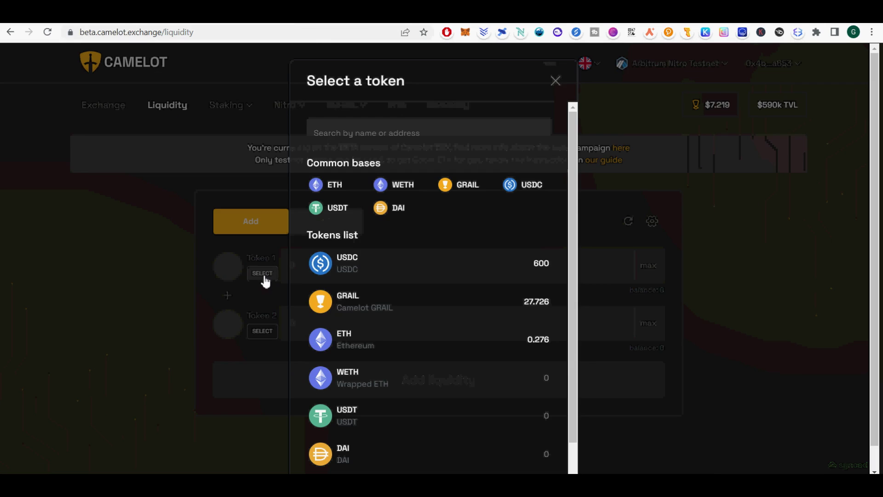
pyautogui.click(342, 304)
pyautogui.click(648, 265)
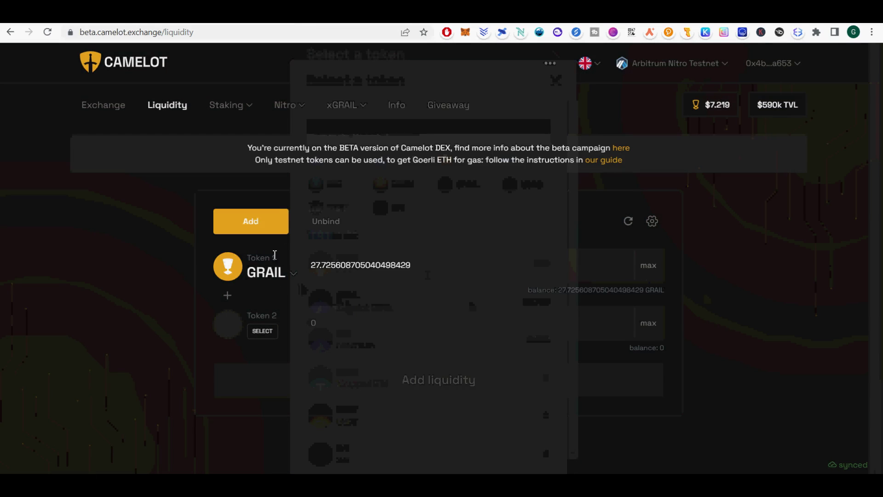
pyautogui.click(258, 340)
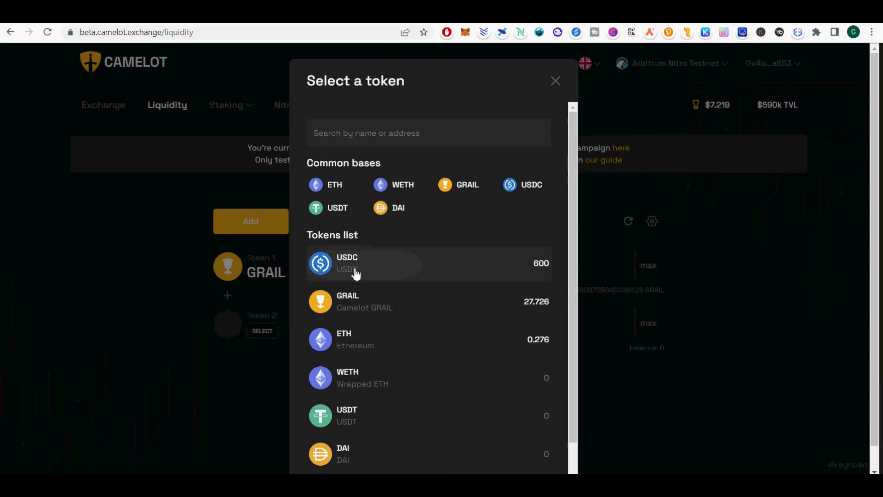
pyautogui.click(355, 340)
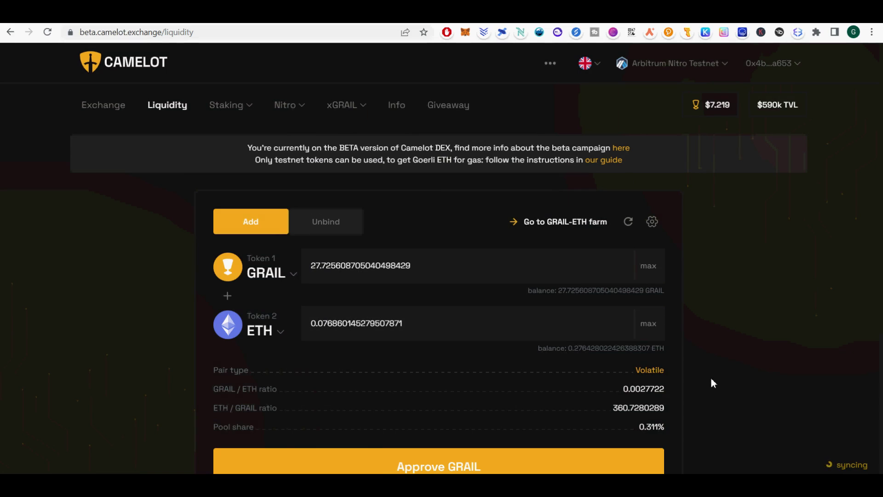
pyautogui.click(652, 326)
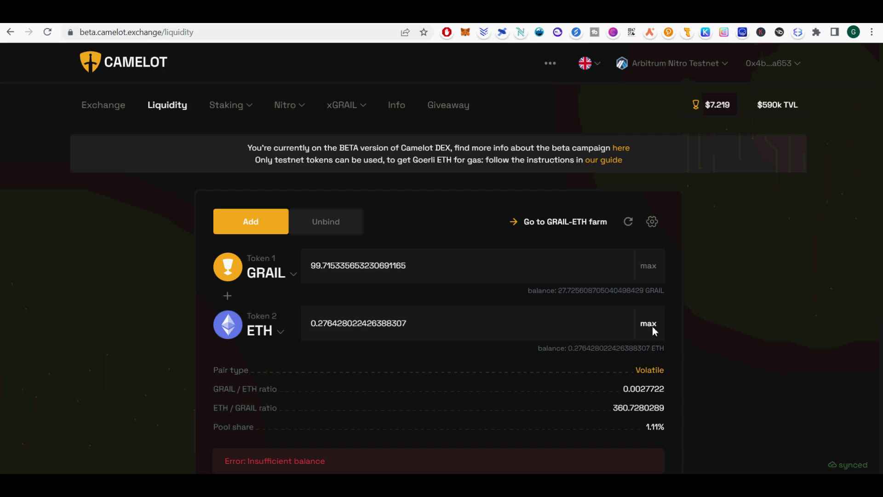
pyautogui.click(649, 267)
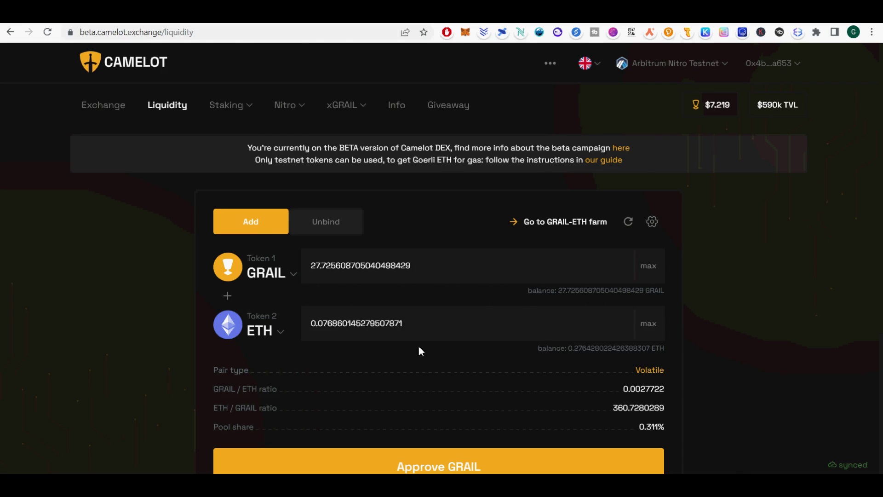
pyautogui.scroll(-5, 419, 349)
# Step: Approve GRAIL spending in MetaMask with a Low gas fee
pyautogui.click(440, 266)
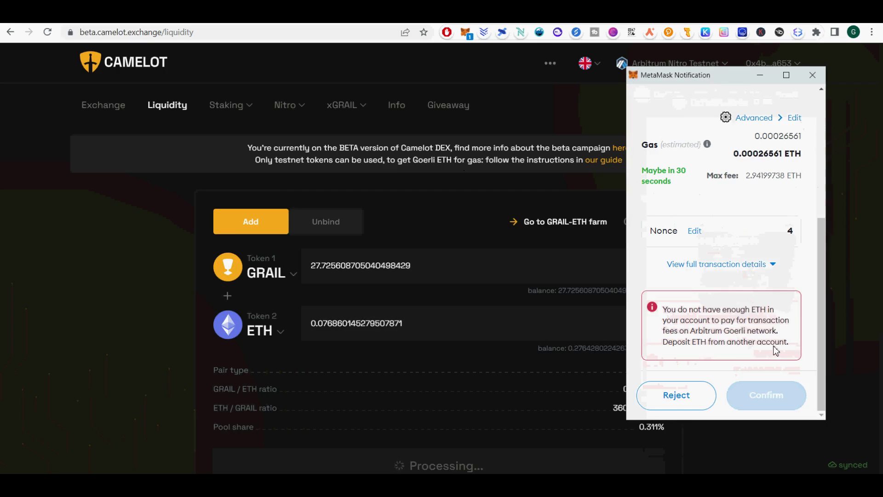
pyautogui.click(767, 119)
pyautogui.click(776, 180)
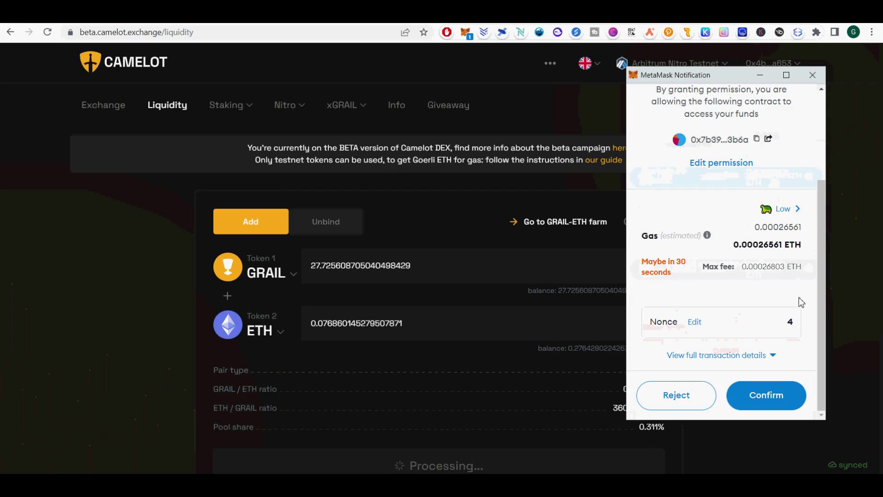
pyautogui.click(778, 398)
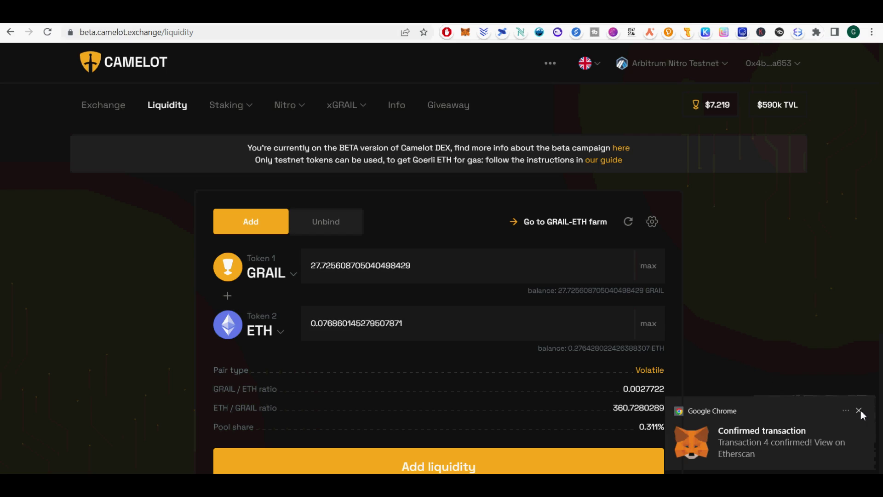
pyautogui.click(859, 410)
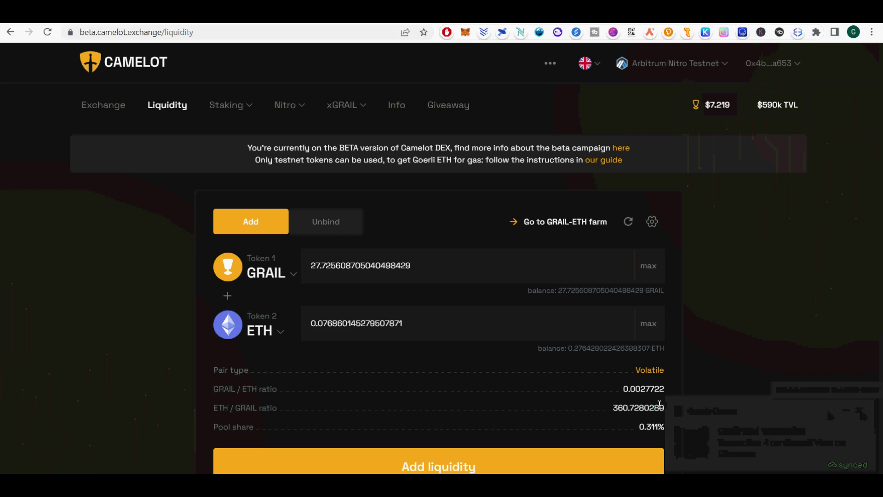
# Step: Add the GRAIL-ETH liquidity, confirming the summary and the MetaMask transaction
pyautogui.click(632, 465)
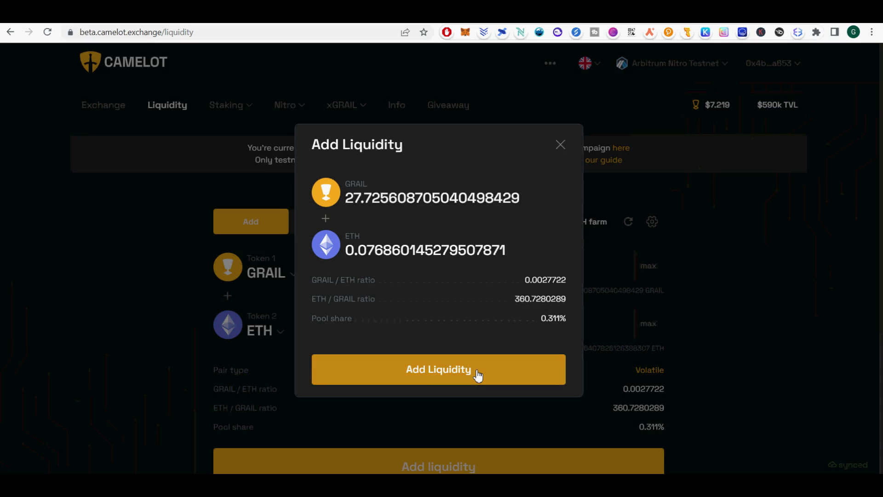
pyautogui.click(479, 375)
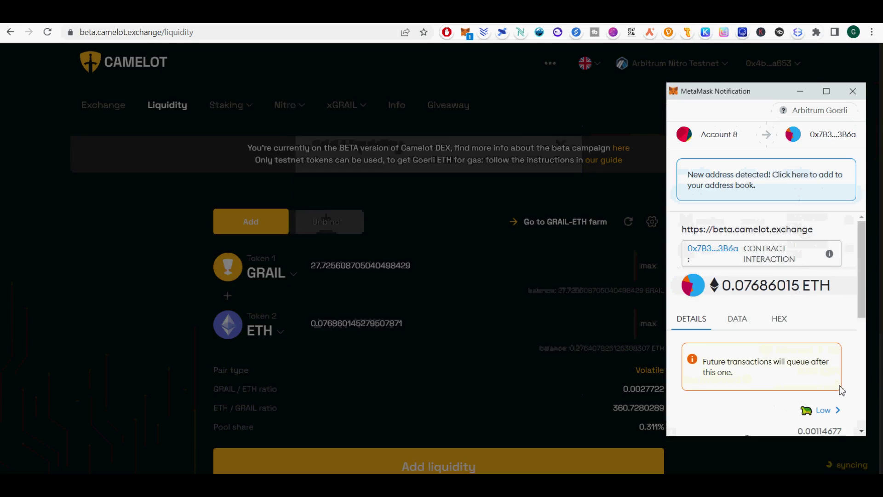
pyautogui.scroll(-5, 842, 390)
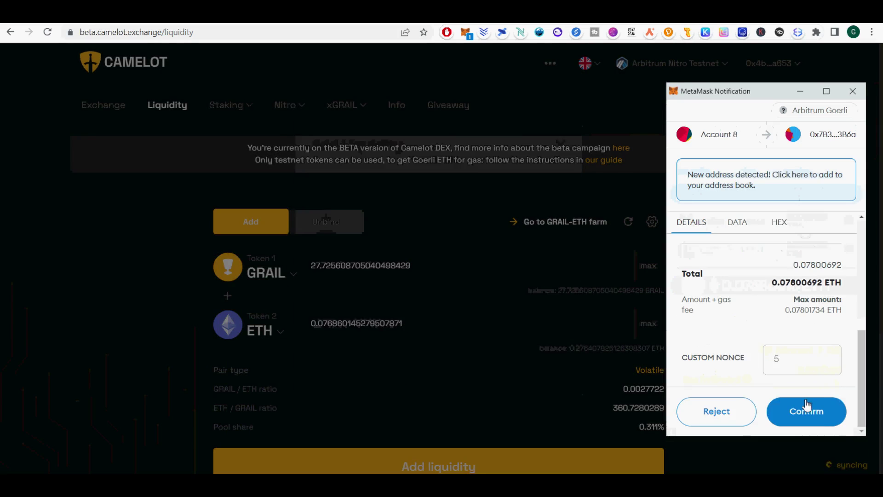
pyautogui.click(804, 408)
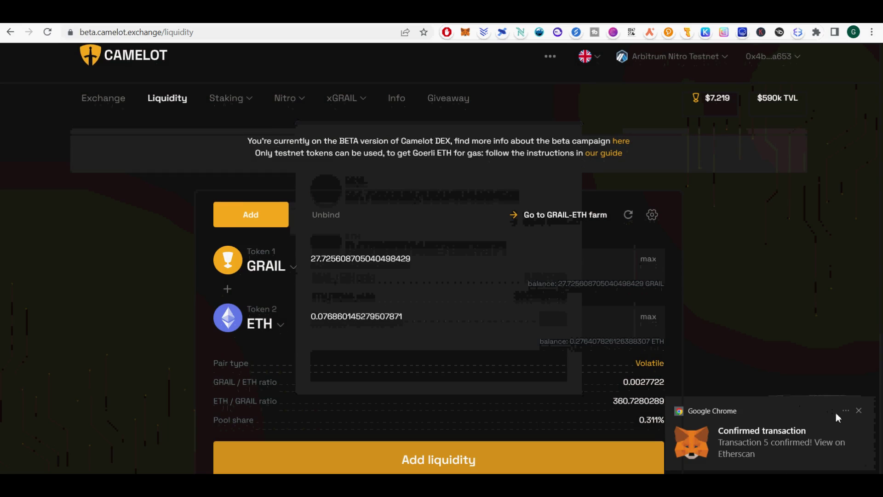
pyautogui.click(859, 411)
pyautogui.scroll(-5, 501, 365)
pyautogui.scroll(6, 295, 137)
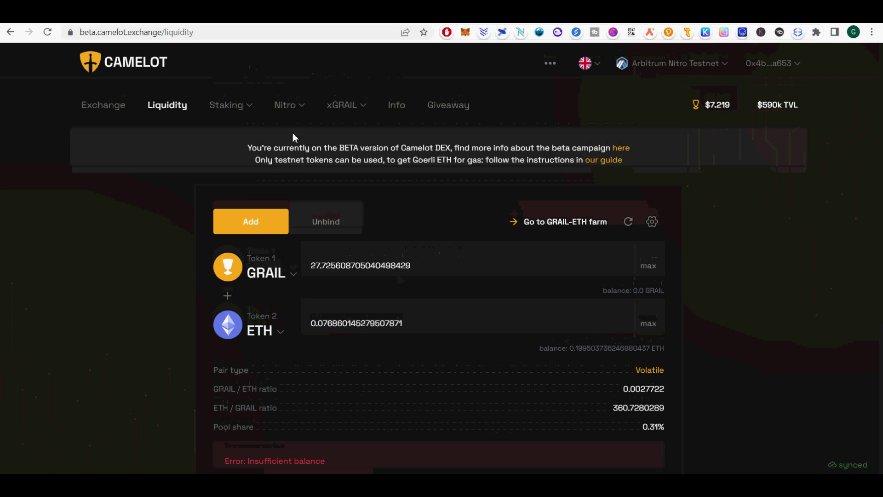
# Step: Open the GRAIL-ETH farm from the Staking yield farms list
pyautogui.moveTo(247, 105)
pyautogui.click(239, 136)
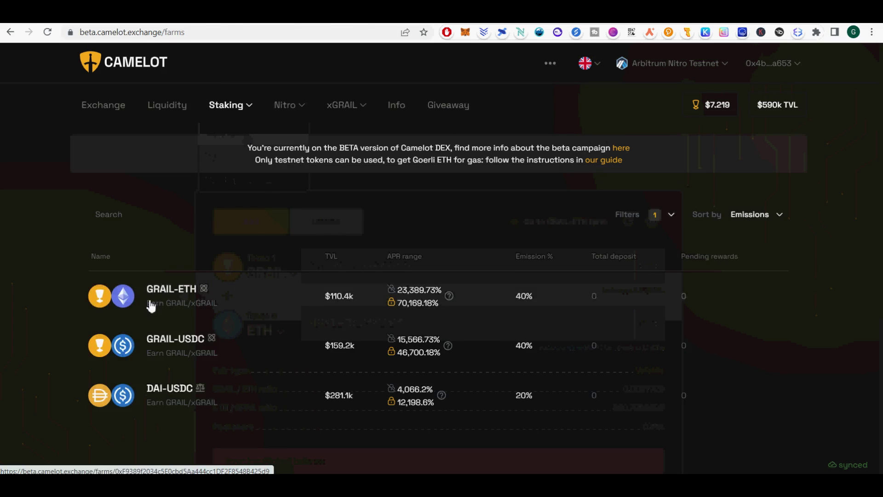
pyautogui.click(152, 306)
pyautogui.scroll(-5, 637, 352)
pyautogui.scroll(5, 636, 352)
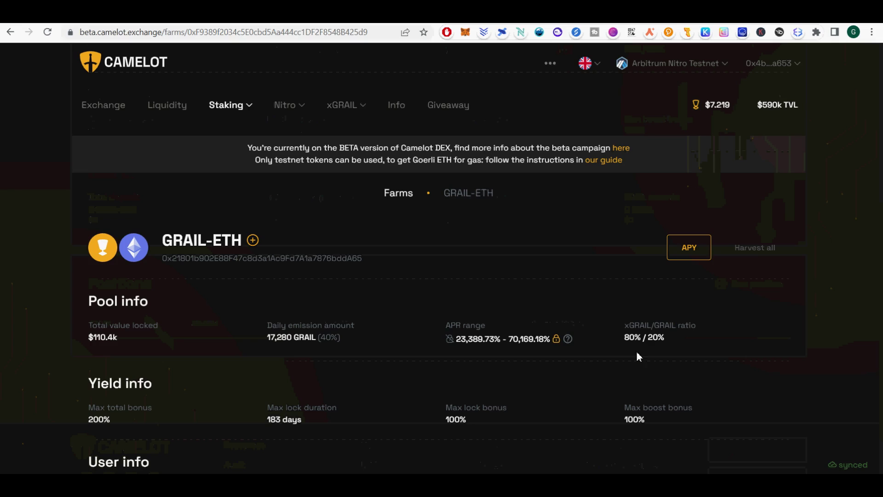
pyautogui.scroll(-6, 742, 247)
# Step: Start a new position staking the full 1.4569 GRAIL-ETH LP balance at maximum lock bonus
pyautogui.click(745, 287)
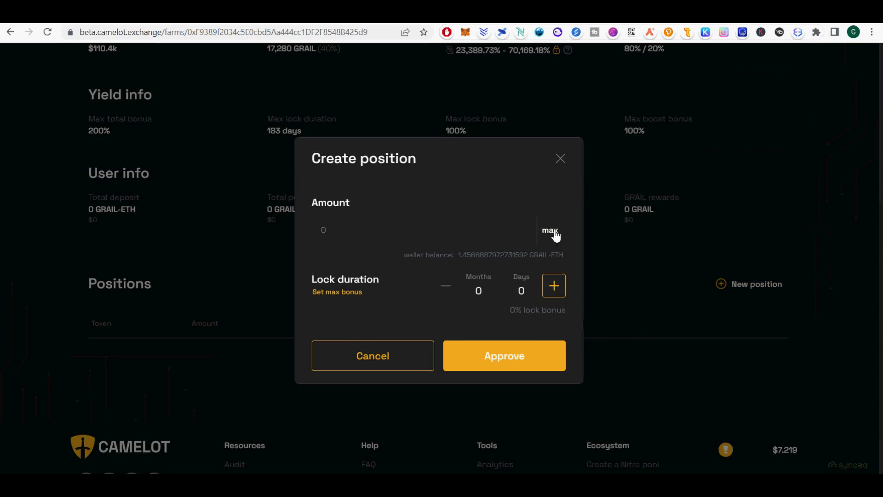
pyautogui.click(552, 231)
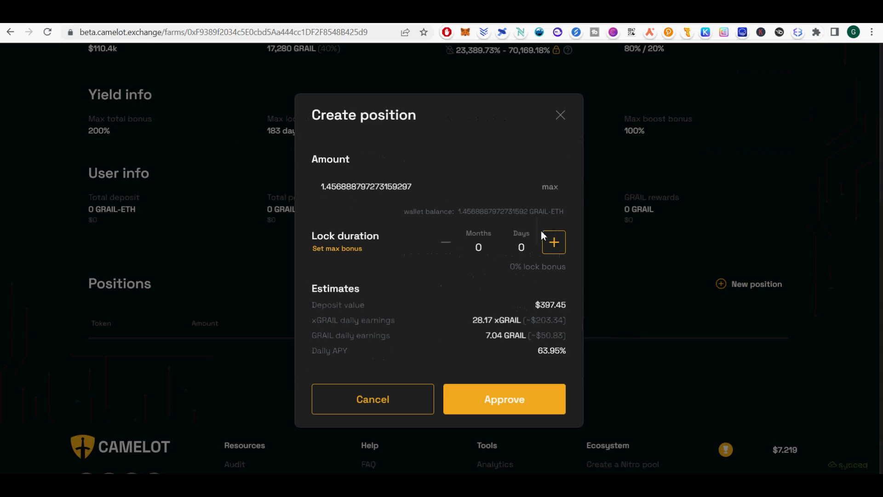
pyautogui.click(332, 252)
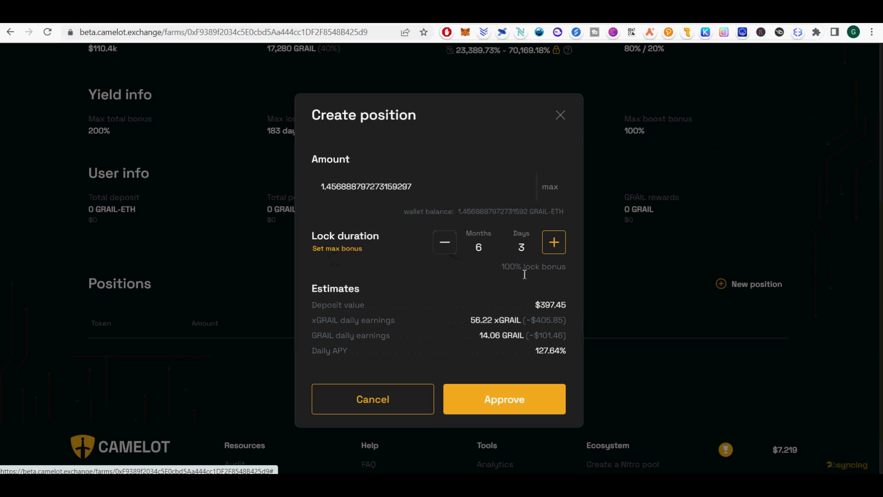
pyautogui.moveTo(524, 274); pyautogui.dragTo(568, 269)
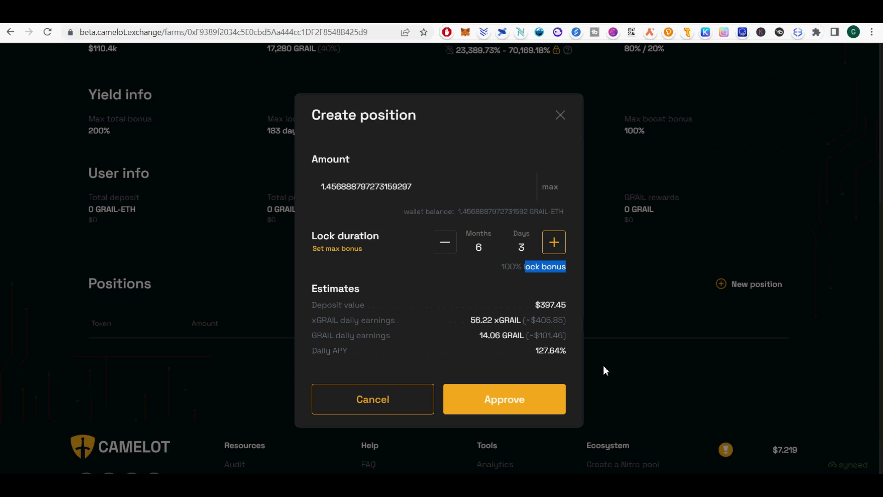
# Step: Try shorter lock durations, restore the 6-month-3-day maximum lock, and approve the LP tokens
pyautogui.click(447, 251)
pyautogui.click(447, 251)
pyautogui.click(446, 251)
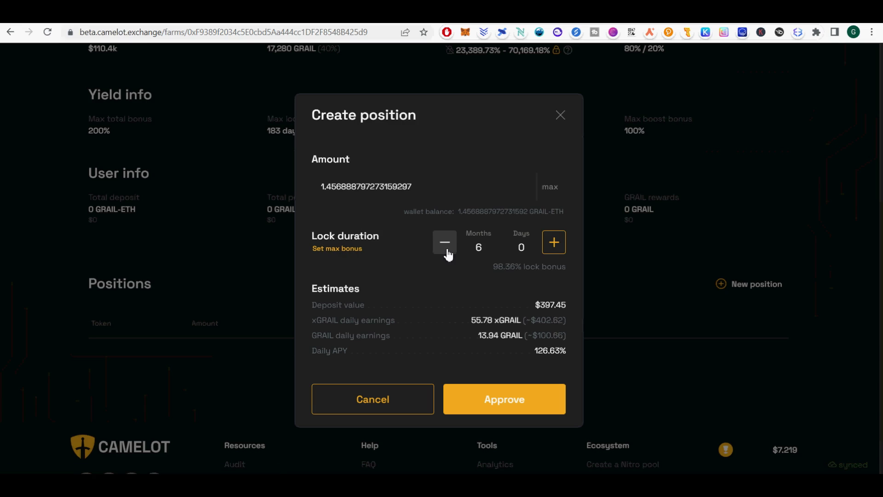
pyautogui.click(446, 252)
pyautogui.click(446, 251)
pyautogui.click(447, 251)
pyautogui.click(446, 251)
pyautogui.click(444, 250)
pyautogui.click(444, 251)
pyautogui.click(445, 250)
pyautogui.doubleClick(487, 251)
pyautogui.write('1')
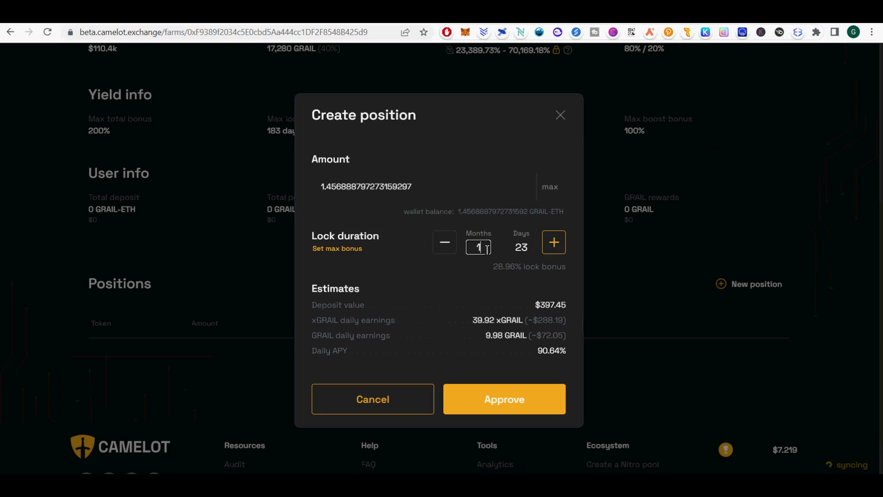
pyautogui.click(347, 252)
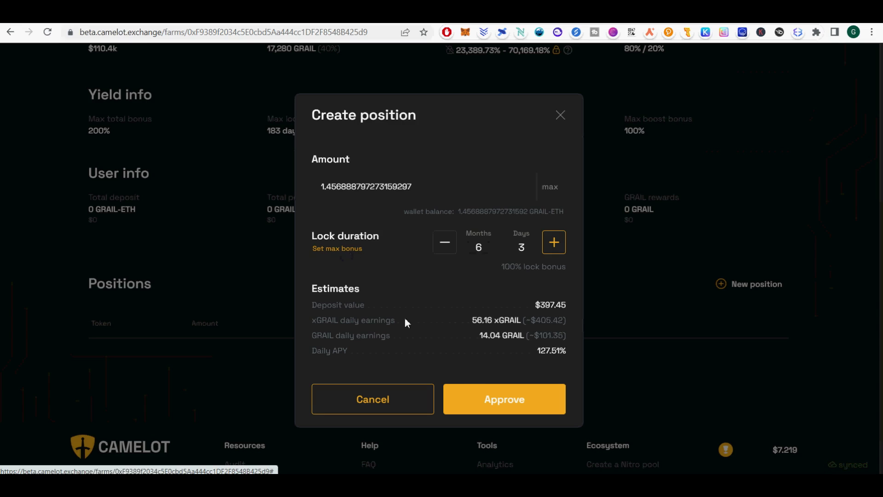
pyautogui.doubleClick(539, 353)
pyautogui.click(530, 405)
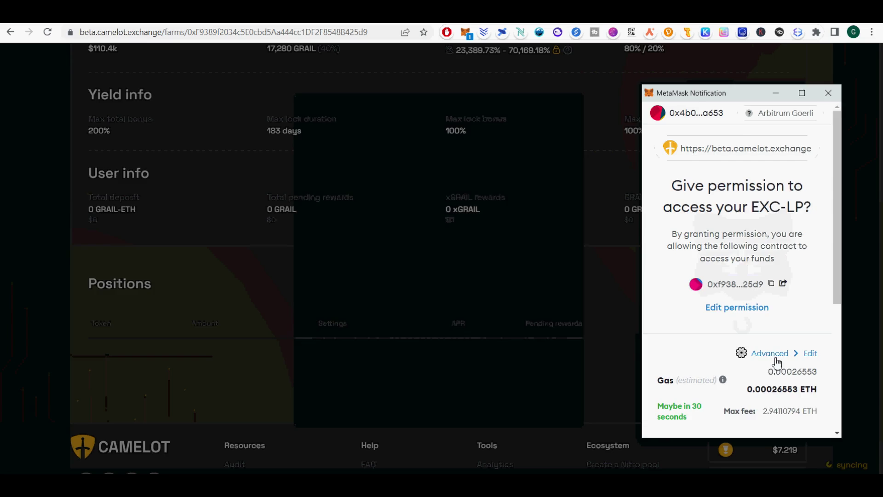
# Step: Confirm the LP spending permission in MetaMask with Low gas fee
pyautogui.click(777, 360)
pyautogui.click(801, 197)
pyautogui.click(790, 414)
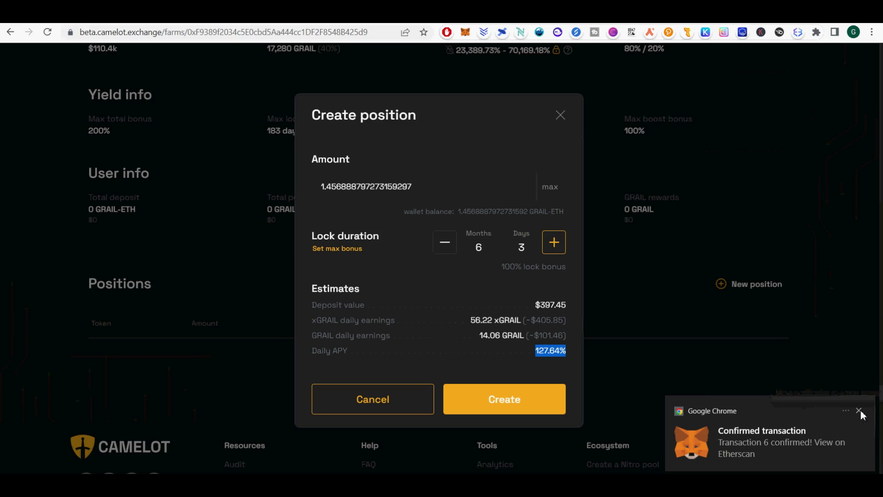
pyautogui.click(859, 410)
# Step: Create the locked GRAIL-ETH staking position and confirm its MetaMask transaction
pyautogui.click(524, 406)
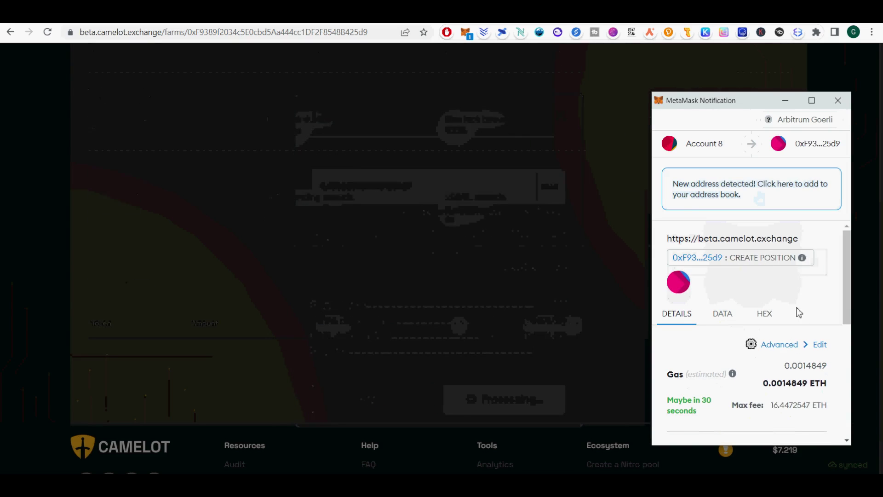
pyautogui.click(785, 348)
pyautogui.click(805, 207)
pyautogui.scroll(-5, 826, 368)
pyautogui.click(791, 421)
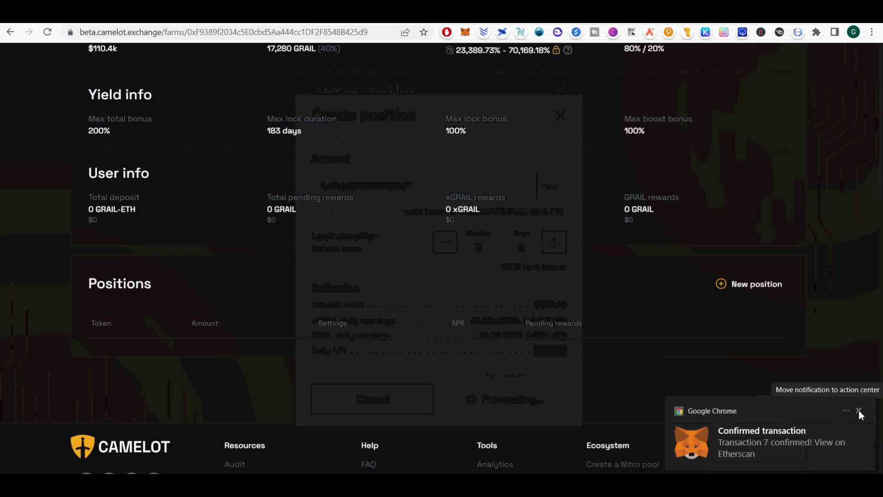
pyautogui.click(859, 411)
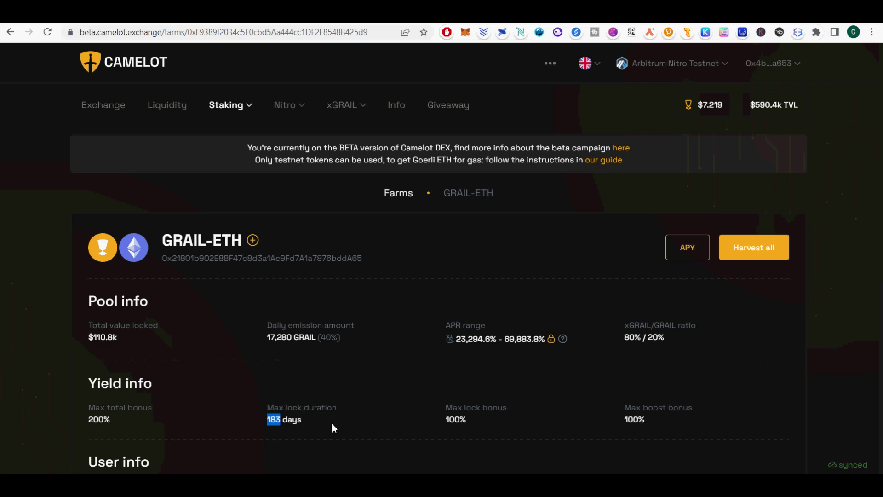
pyautogui.scroll(-6, 334, 427)
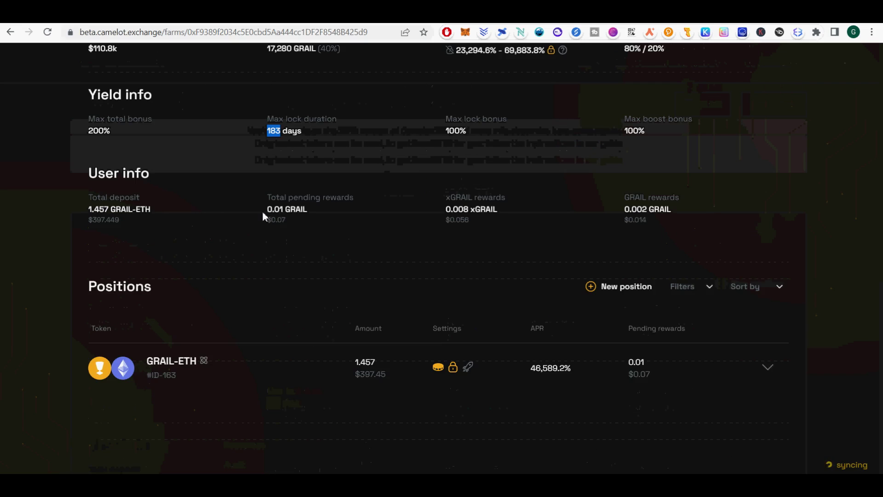
pyautogui.moveTo(267, 210); pyautogui.dragTo(301, 209)
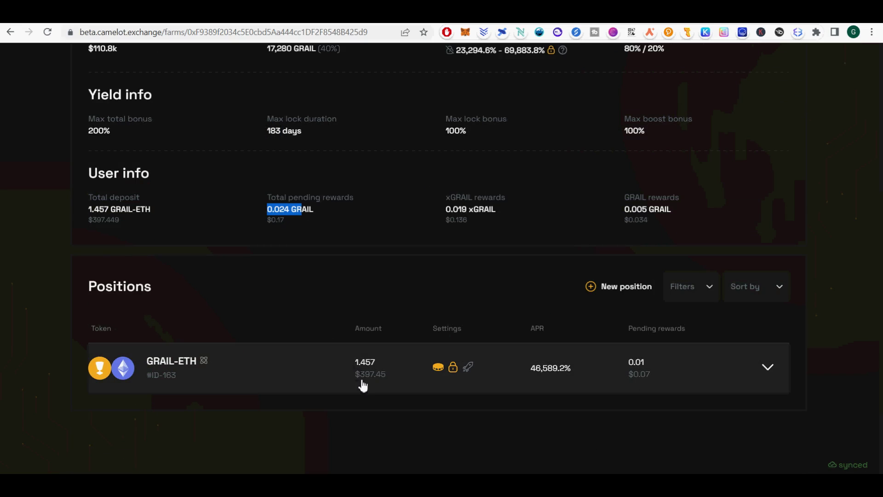
pyautogui.moveTo(360, 373); pyautogui.dragTo(389, 376)
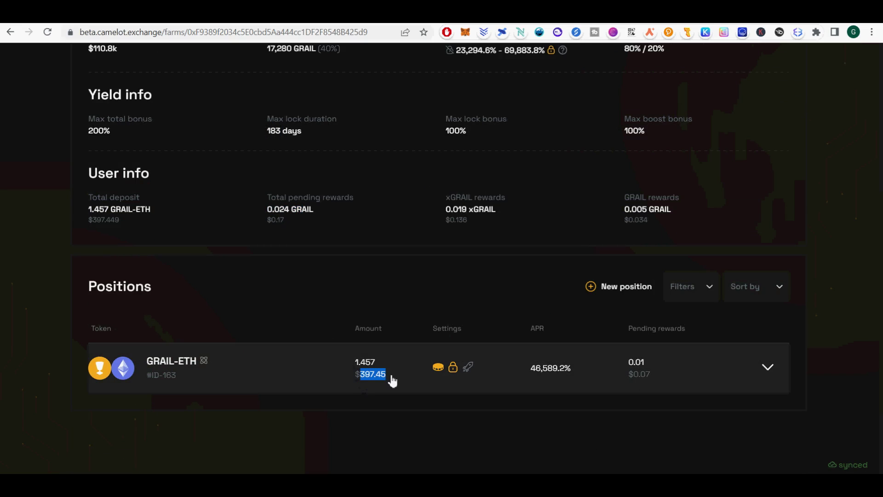
pyautogui.scroll(-5, 529, 416)
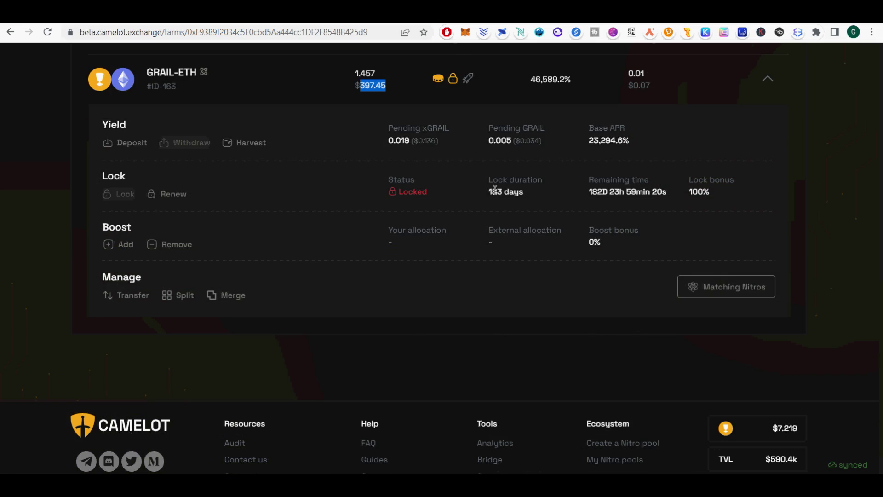
pyautogui.moveTo(490, 191); pyautogui.dragTo(523, 191)
pyautogui.moveTo(588, 192); pyautogui.dragTo(626, 188)
pyautogui.moveTo(588, 140); pyautogui.dragTo(641, 142)
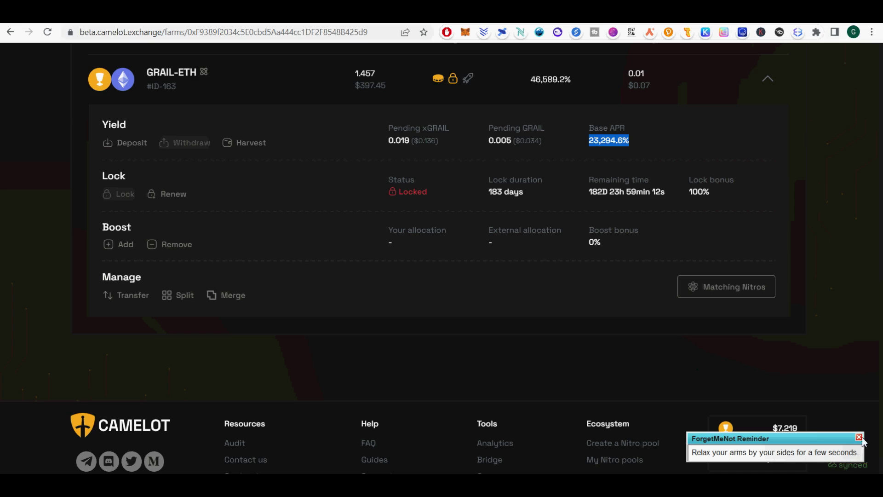
pyautogui.click(859, 436)
pyautogui.moveTo(382, 143); pyautogui.dragTo(438, 144)
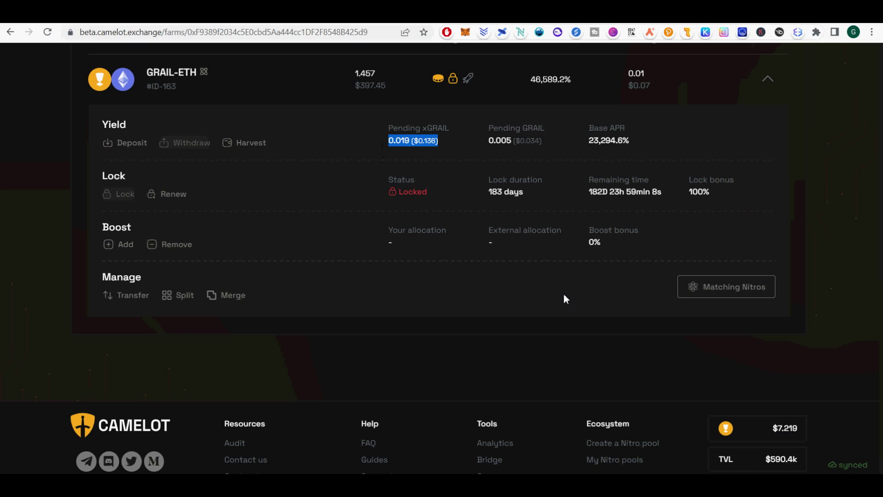
pyautogui.scroll(15, 567, 299)
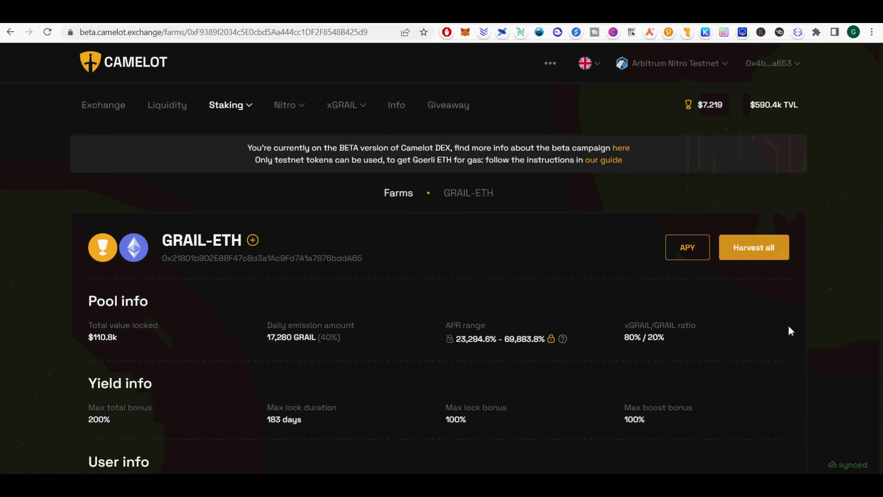